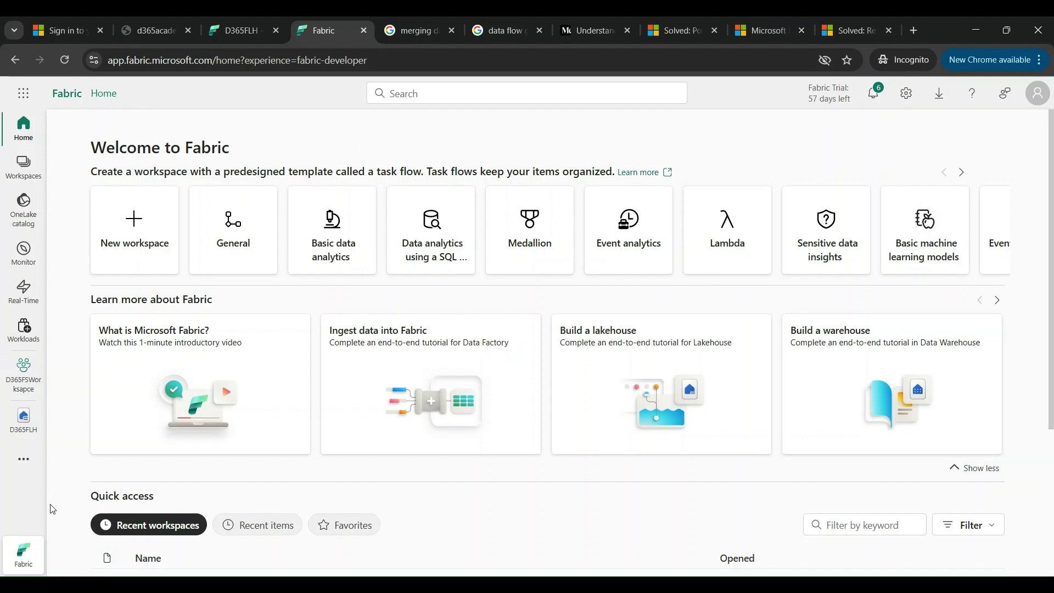
# Open the D365FSWorksapce workspace from the Workspaces flyout.
pyautogui.click(23, 174)
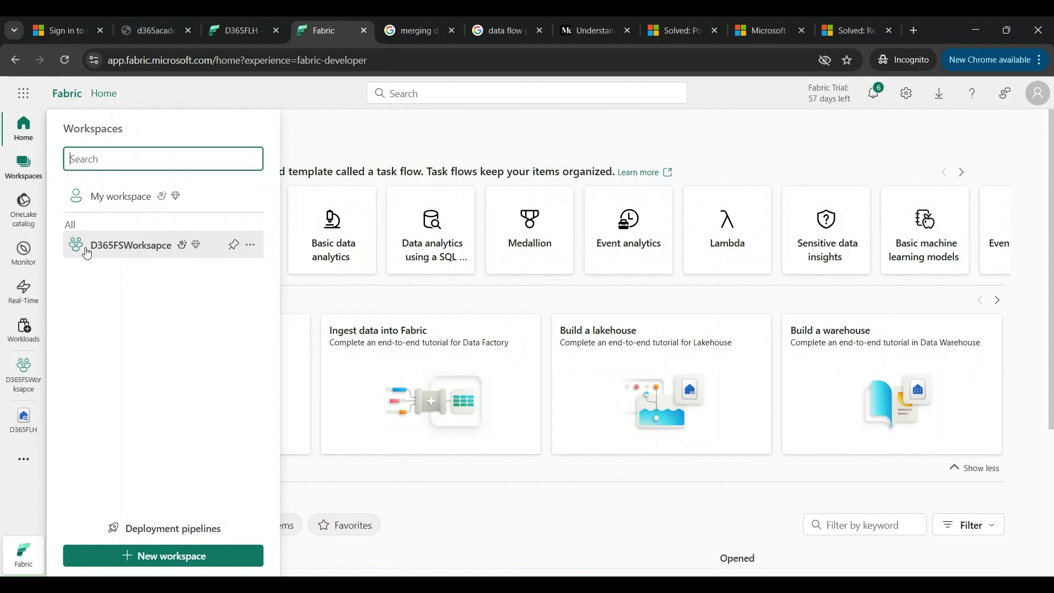
pyautogui.click(120, 251)
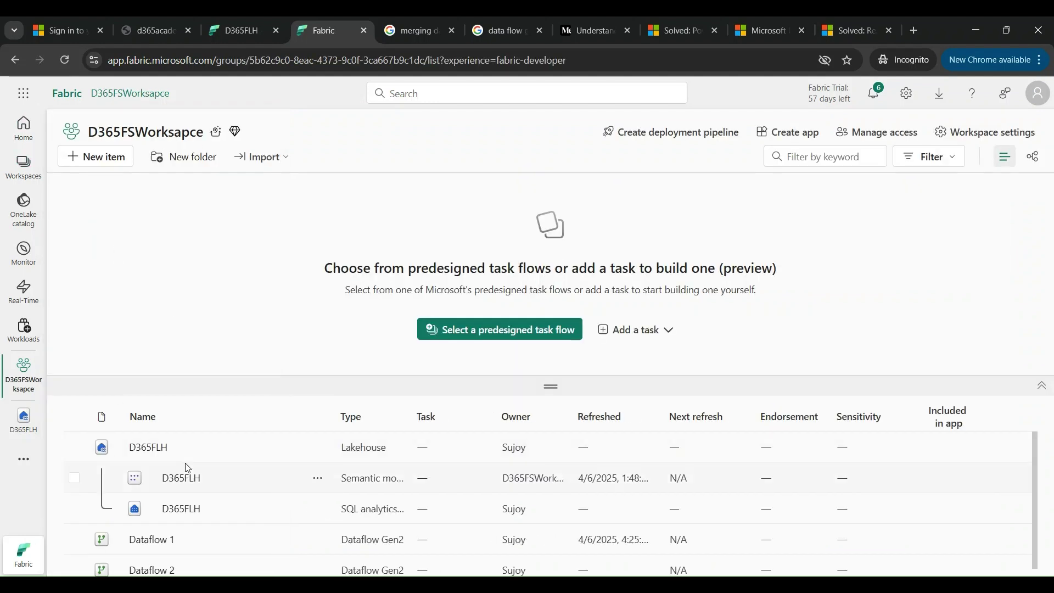
# Open the D365FLH lakehouse, select its Files folder and expand the Get data menu.
pyautogui.click(149, 449)
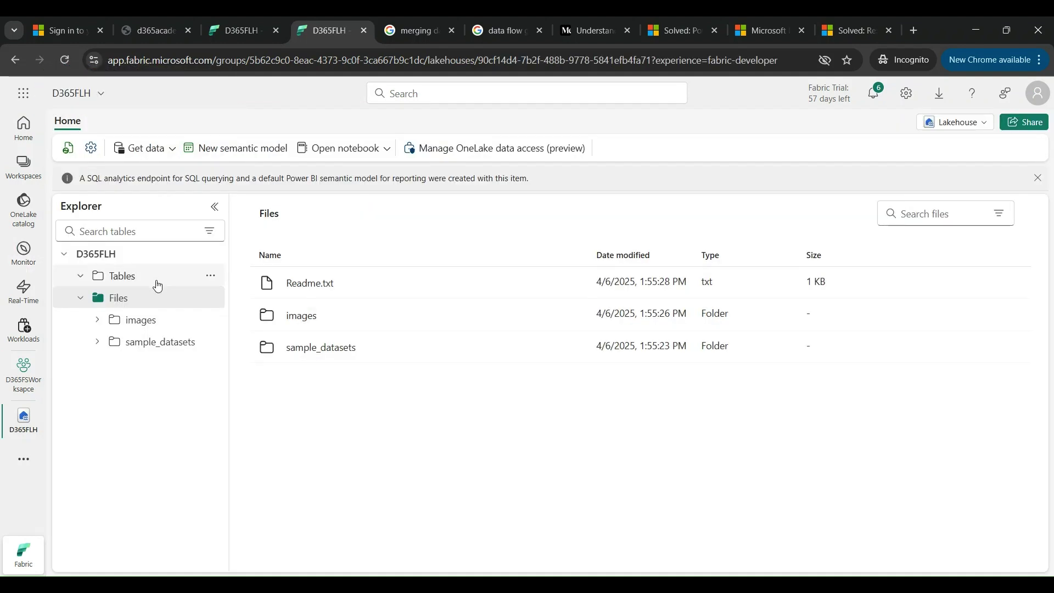
pyautogui.click(76, 299)
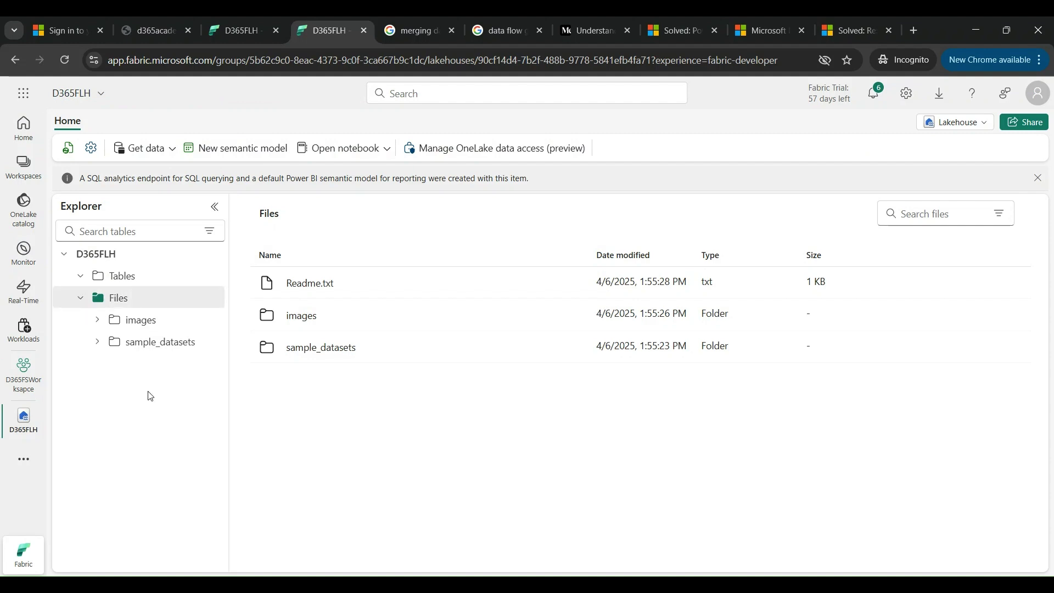
pyautogui.click(164, 149)
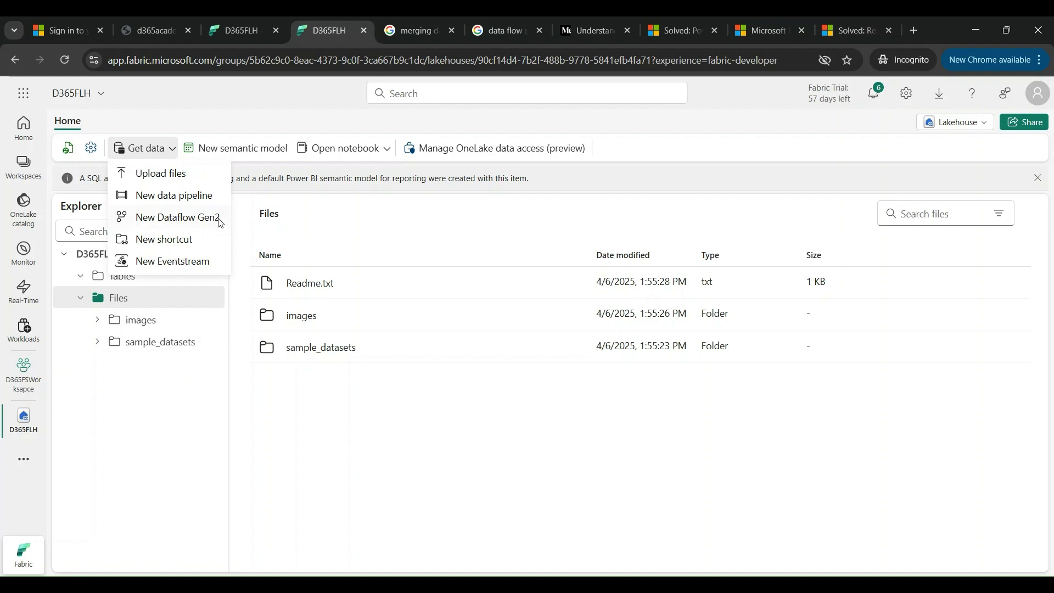
# Create a new Dataflow Gen2 named 'Dataflow FinOps'.
pyautogui.click(173, 218)
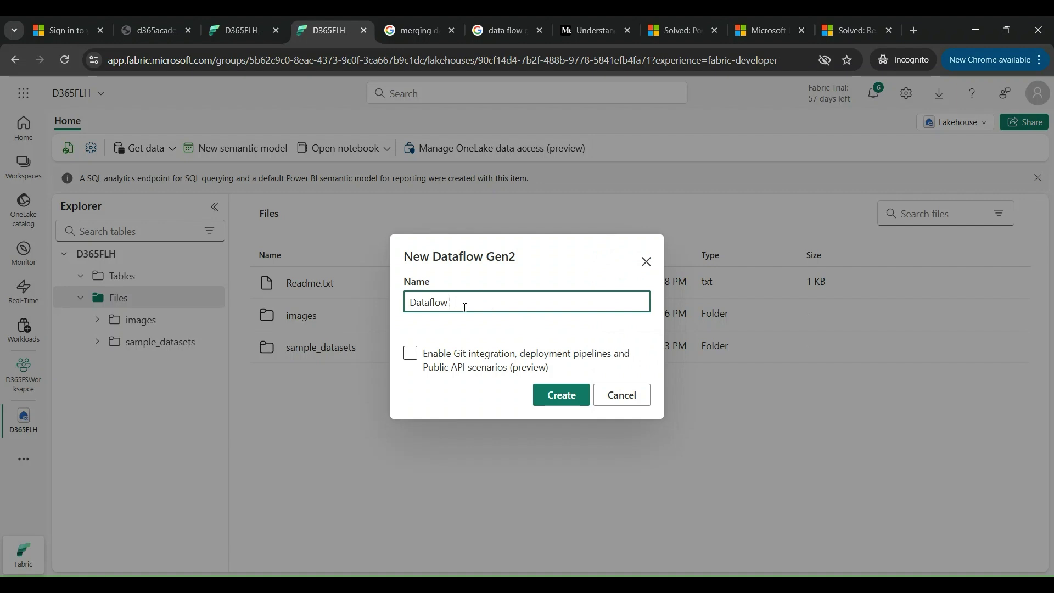
pyautogui.write('FinOps')
pyautogui.click(550, 397)
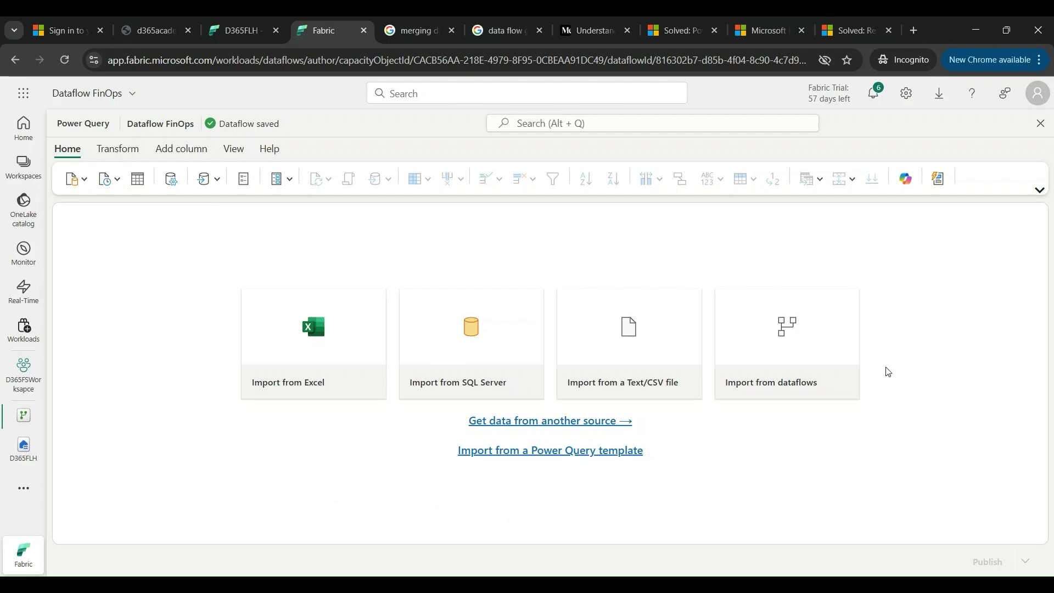
# Show all New source connectors and filter them by 'odata'.
pyautogui.click(84, 184)
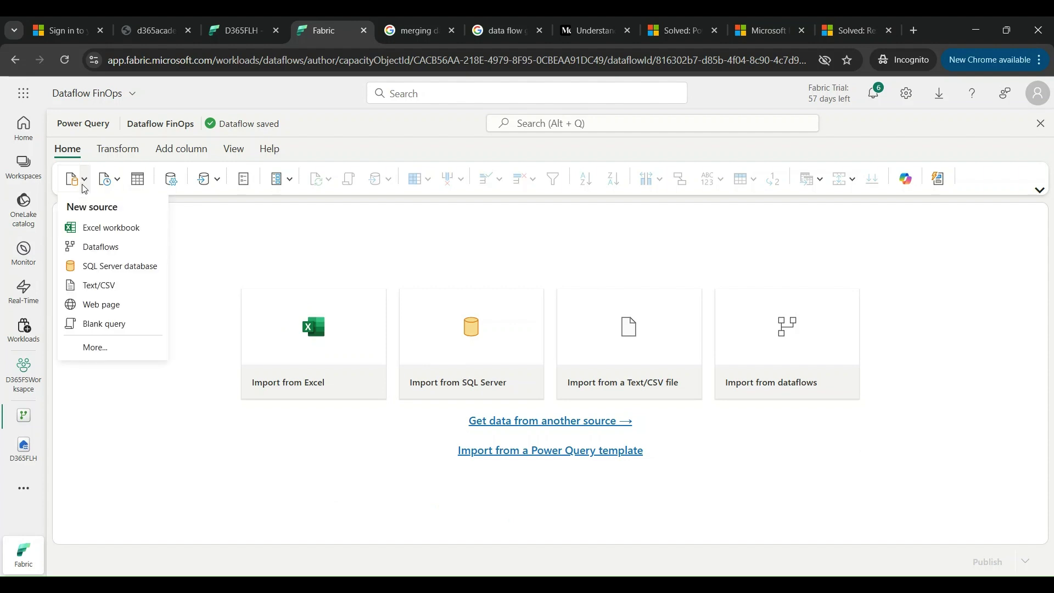
pyautogui.click(94, 346)
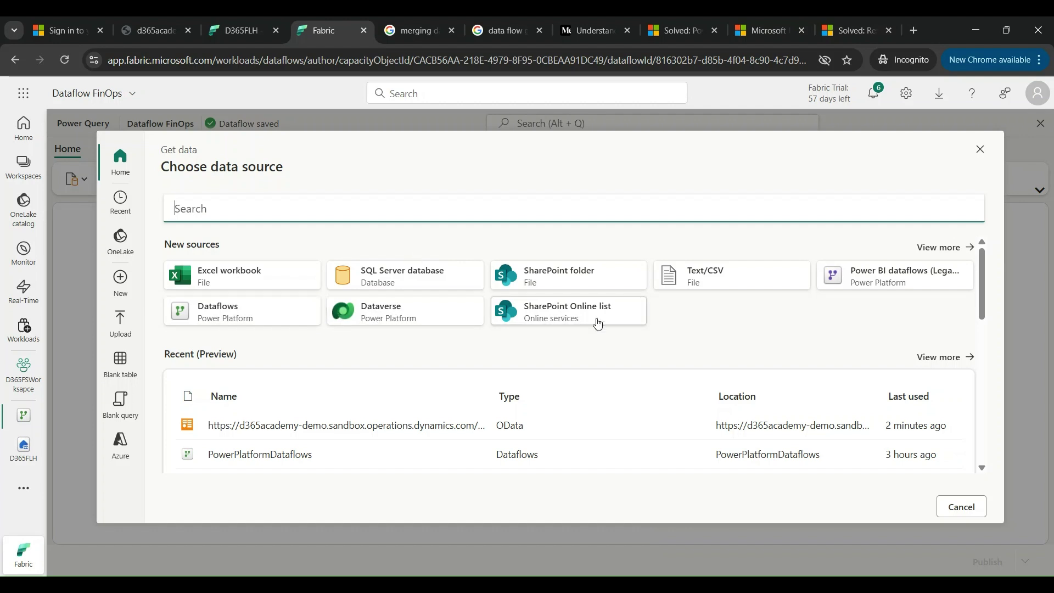
pyautogui.click(948, 248)
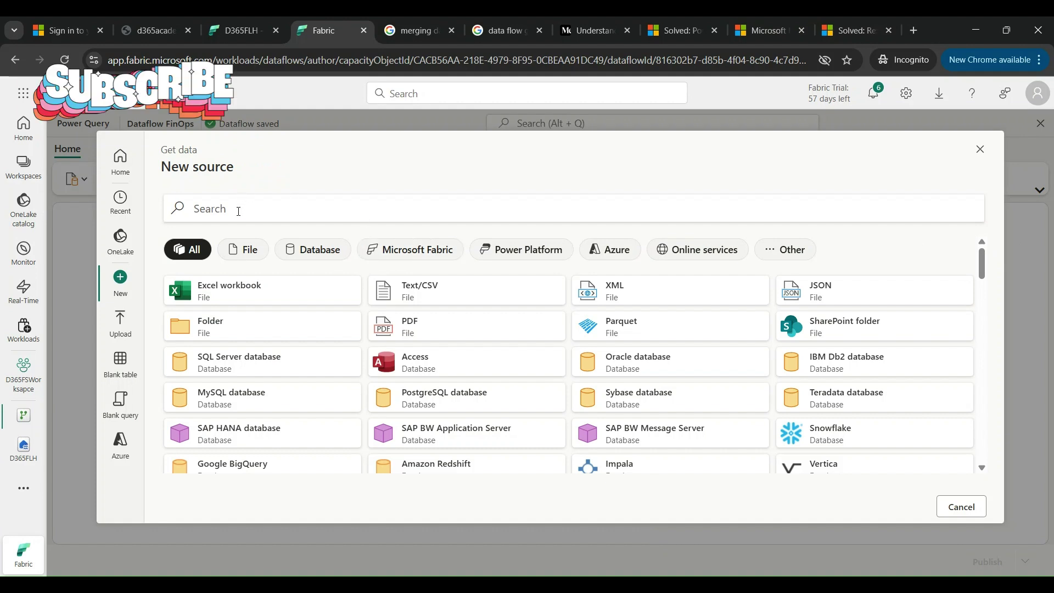
pyautogui.click(238, 211)
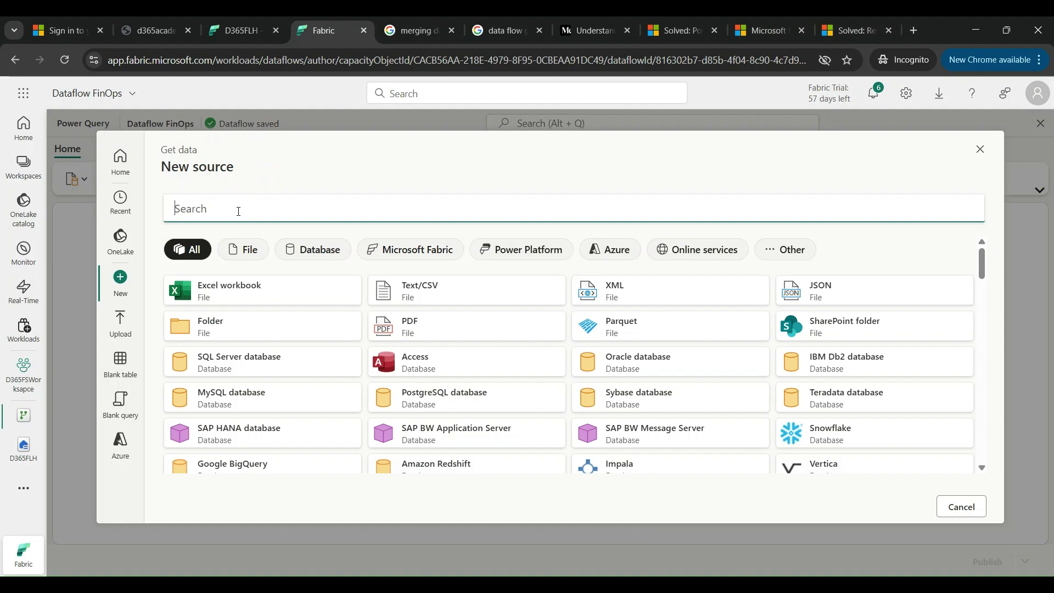
pyautogui.write('ax')
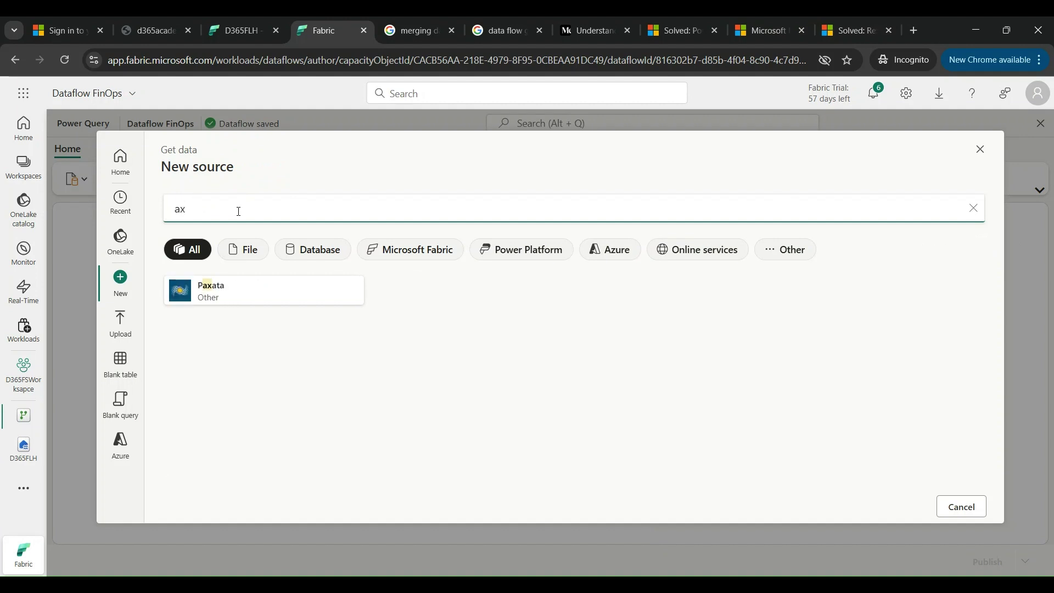
pyautogui.moveTo(239, 212); pyautogui.dragTo(165, 215)
pyautogui.press('BackSpace')
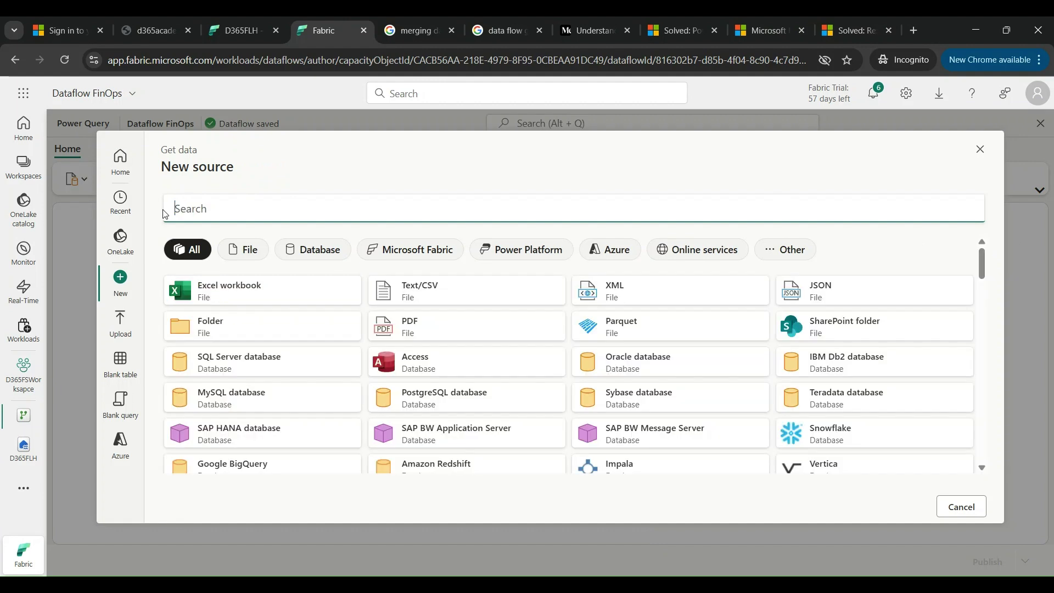
pyautogui.write('odata')
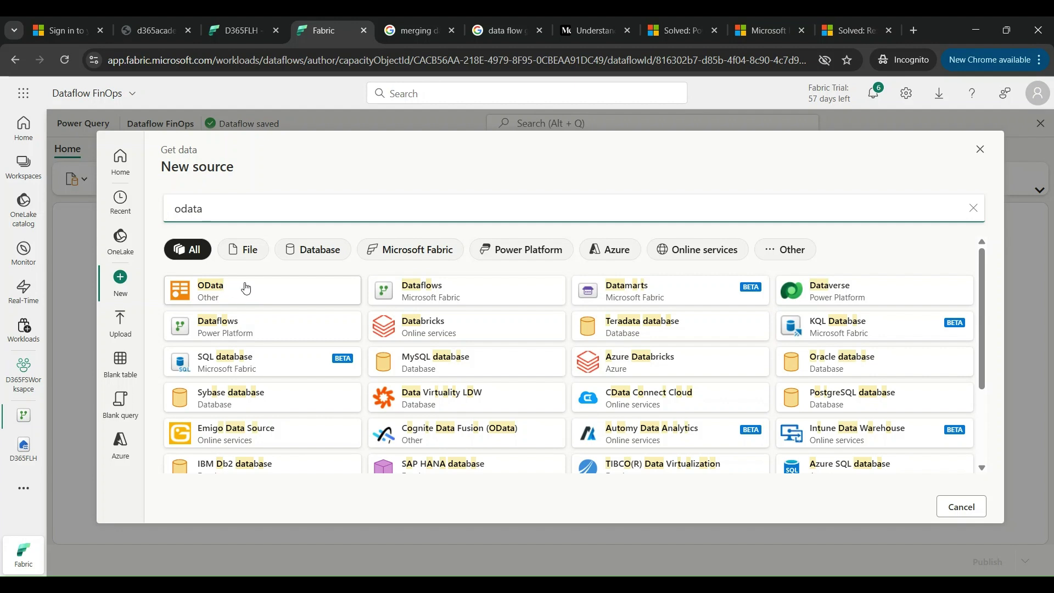
# Choose the OData connector and paste the d365academy-demo sandbox URL.
pyautogui.click(241, 299)
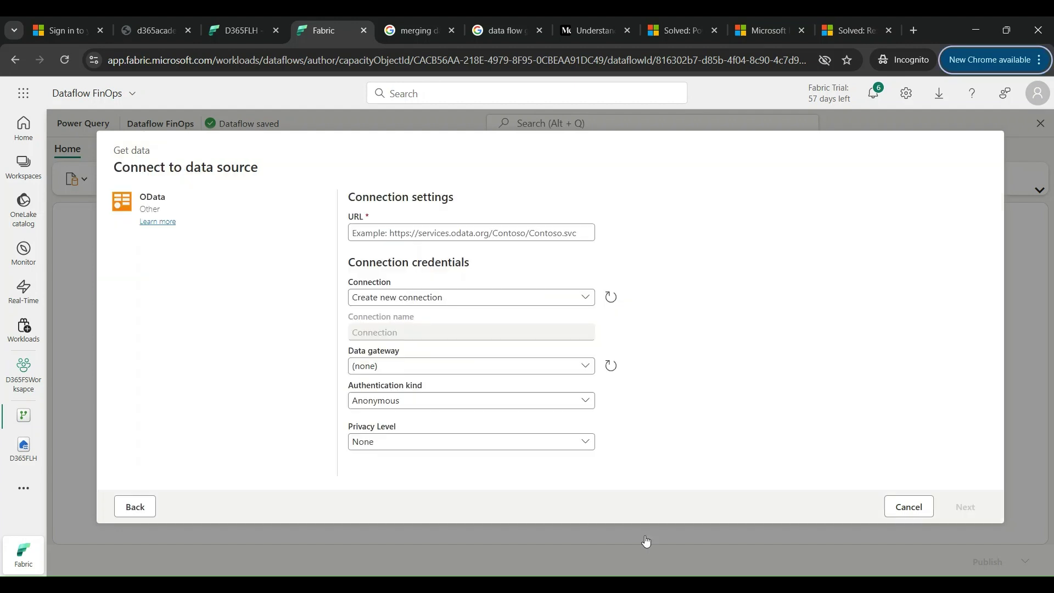
pyautogui.click(372, 235)
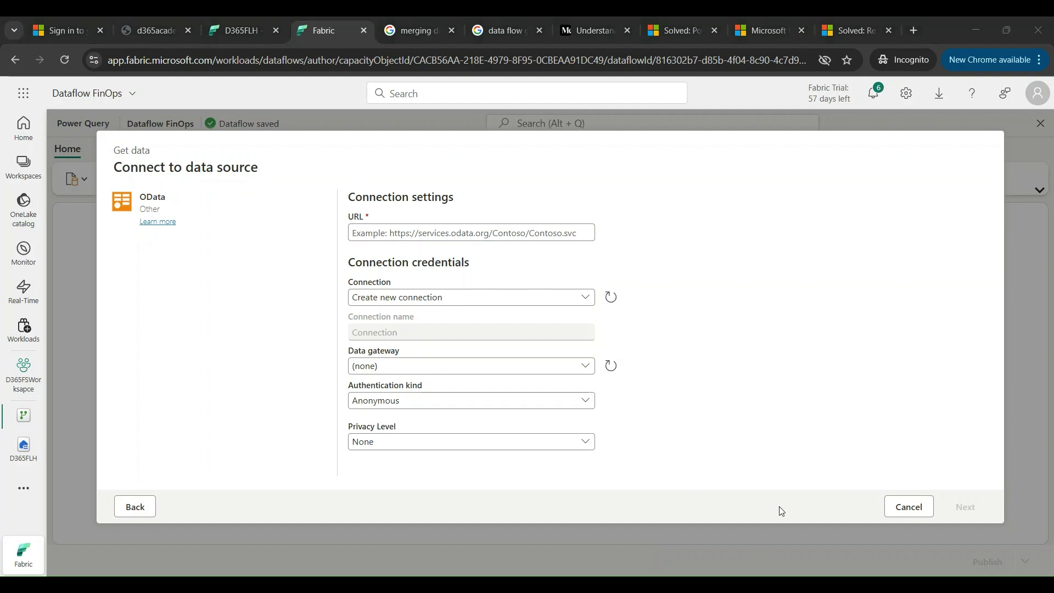
pyautogui.click(405, 235)
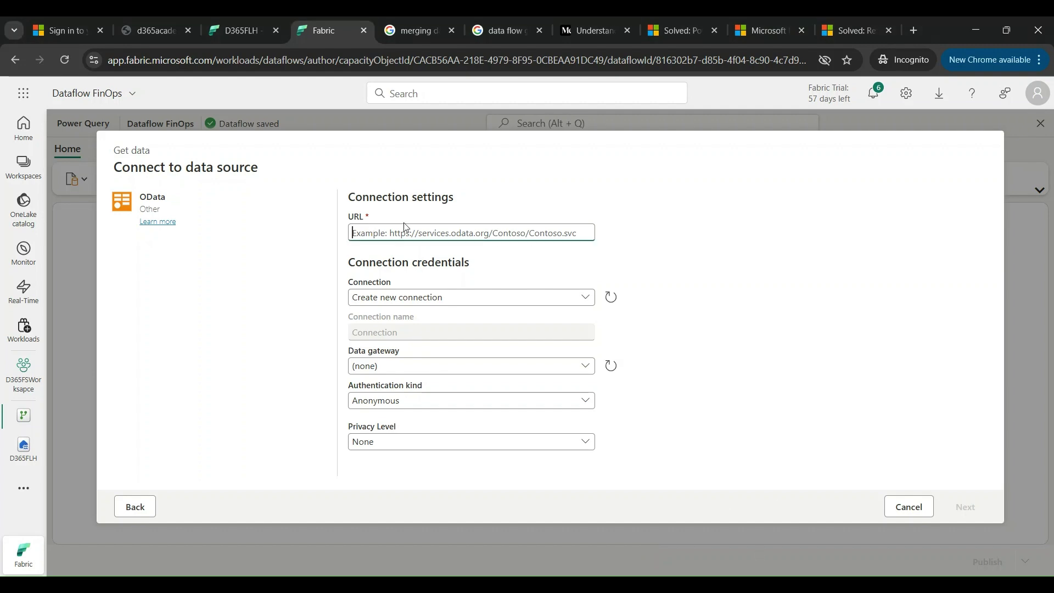
pyautogui.write('https://d365academy-demo.sandbox.operations.dynamics.com/data')
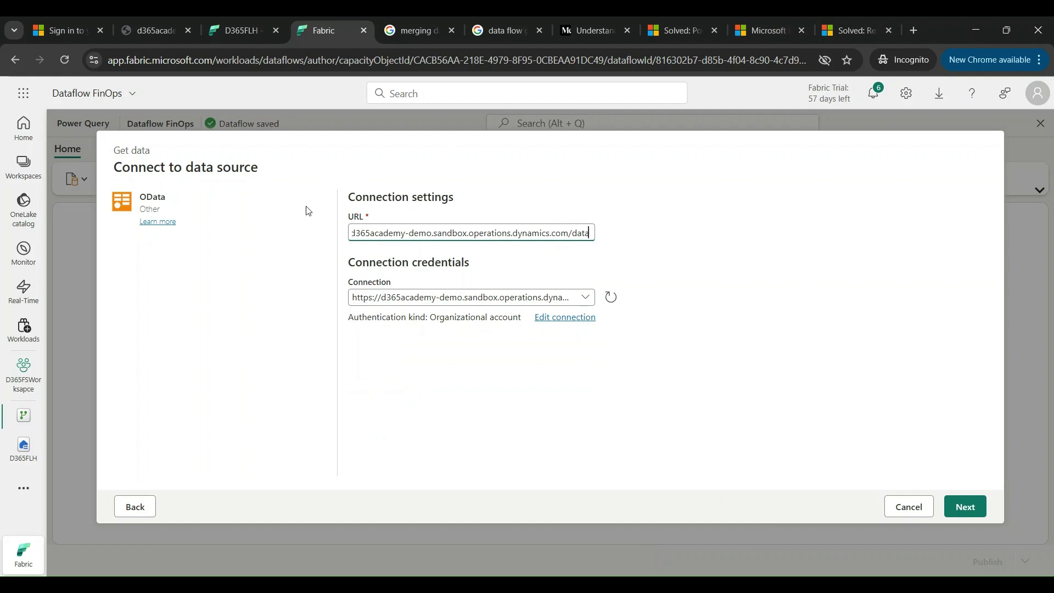
# Reuse the existing Organizational account connection to d365academy-demo.
pyautogui.click(587, 298)
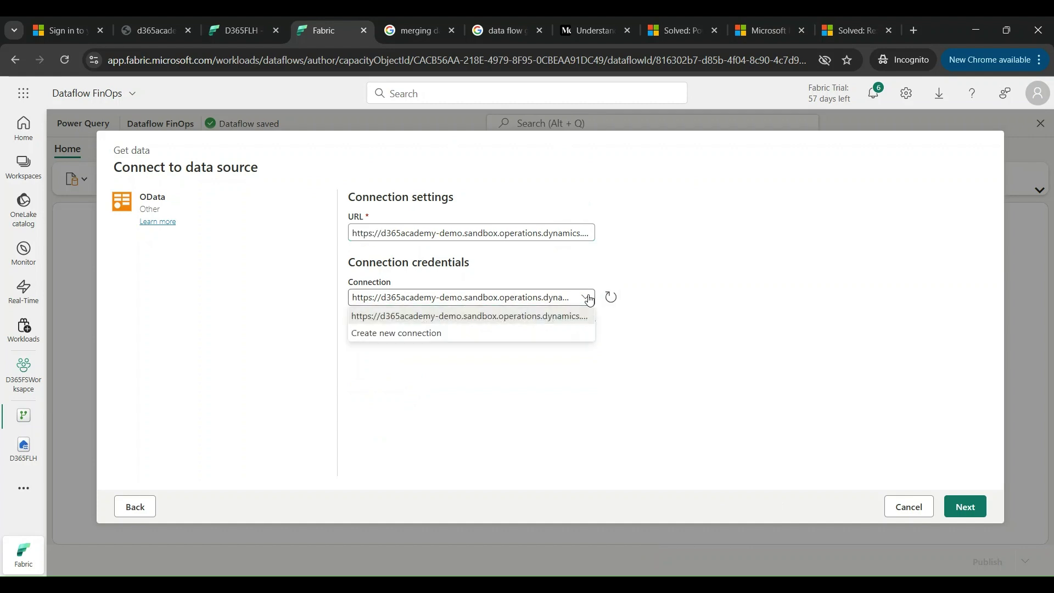
pyautogui.click(378, 334)
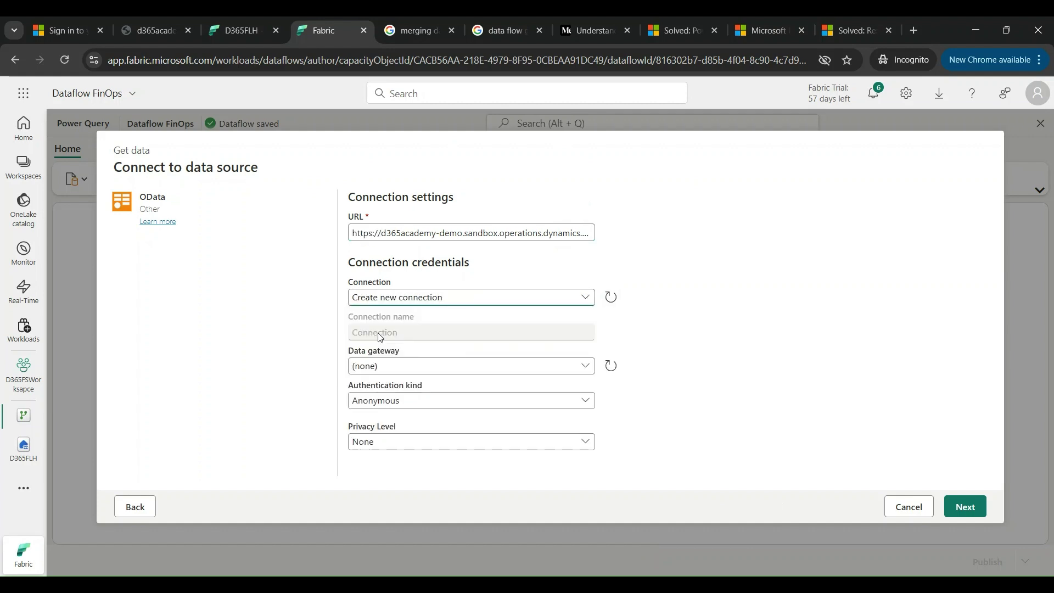
pyautogui.click(383, 404)
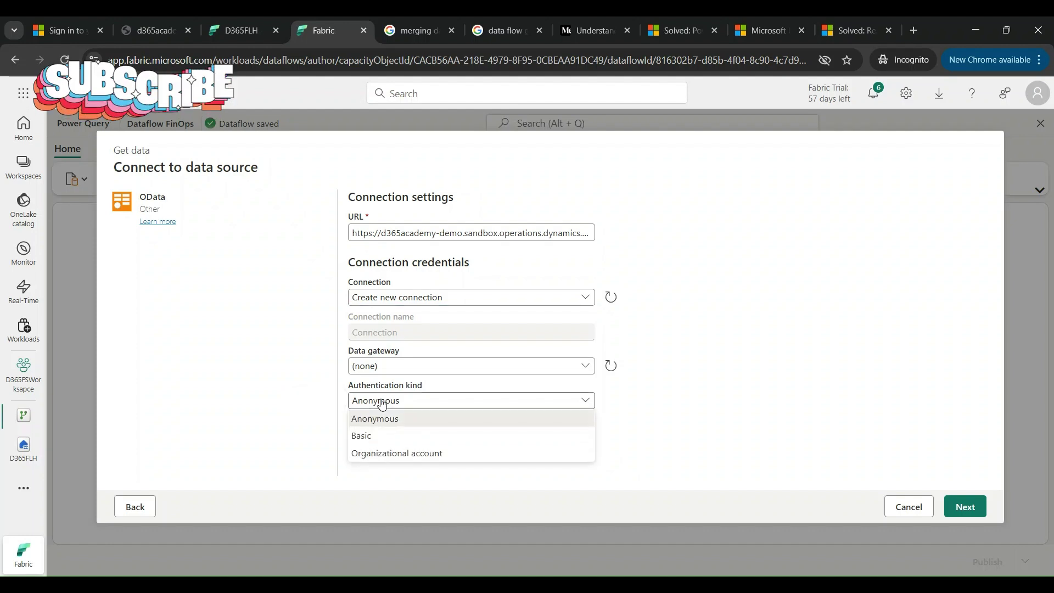
pyautogui.click(377, 454)
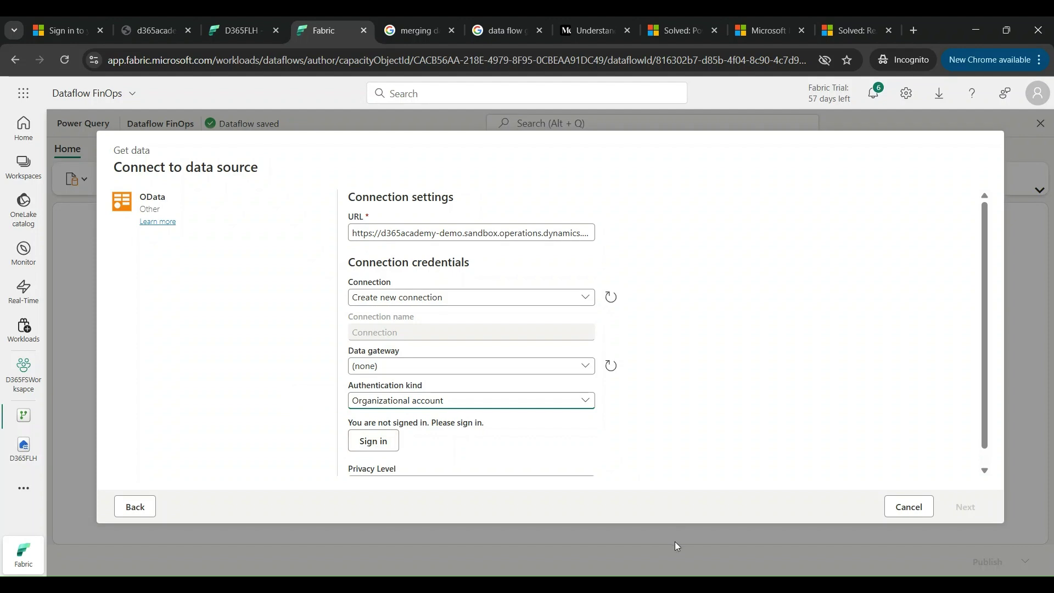
pyautogui.scroll(-1, 637, 395)
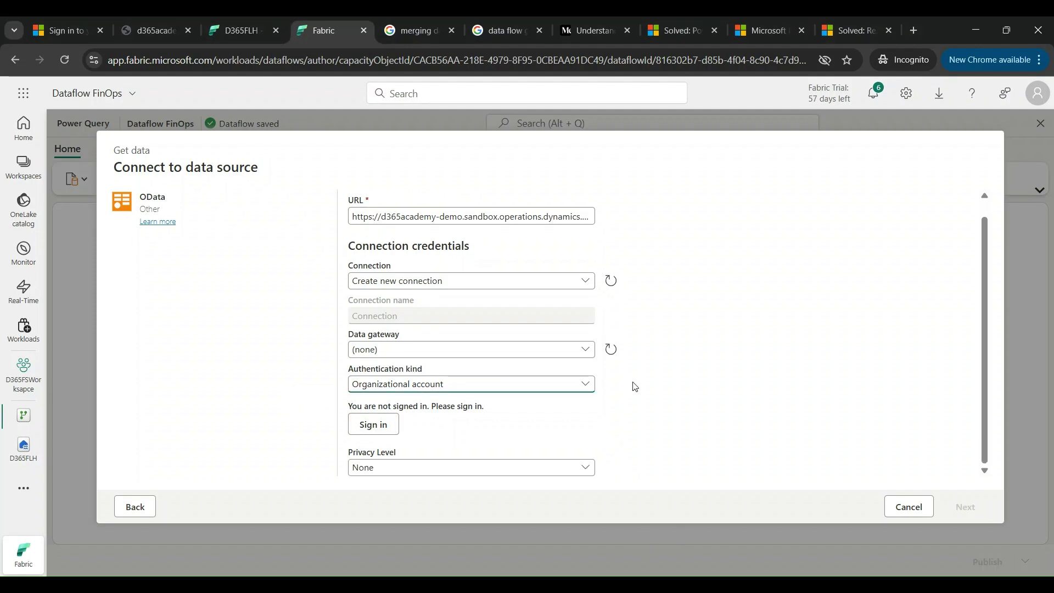
pyautogui.scroll(1, 607, 362)
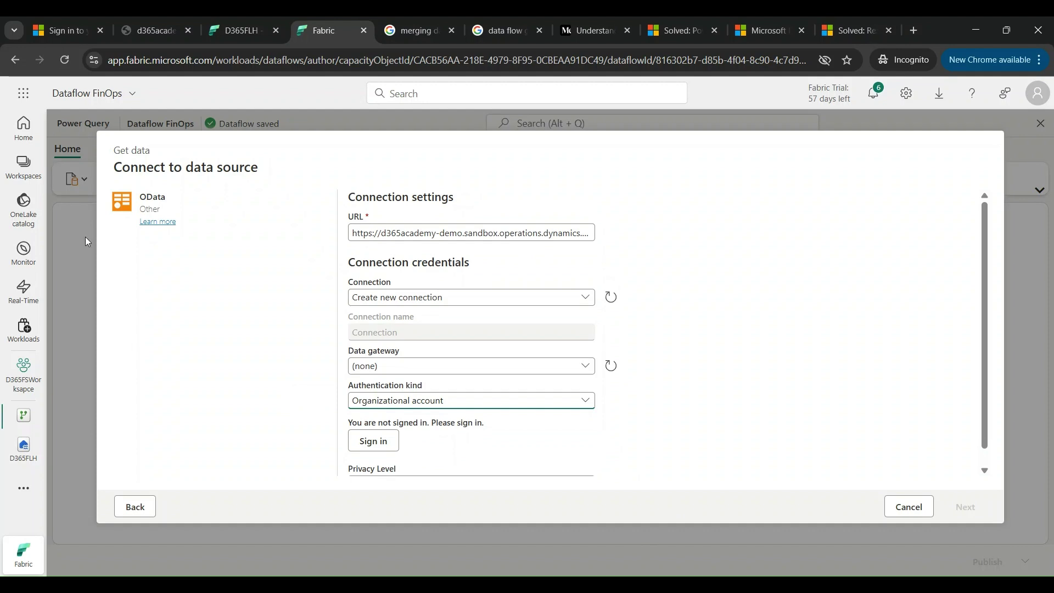
pyautogui.click(585, 299)
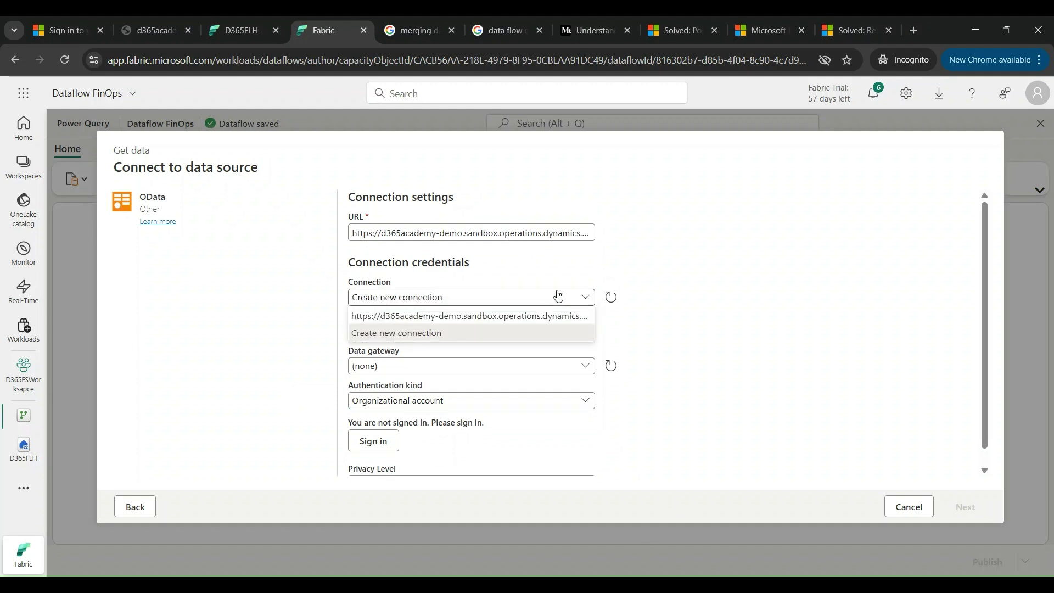
pyautogui.click(472, 317)
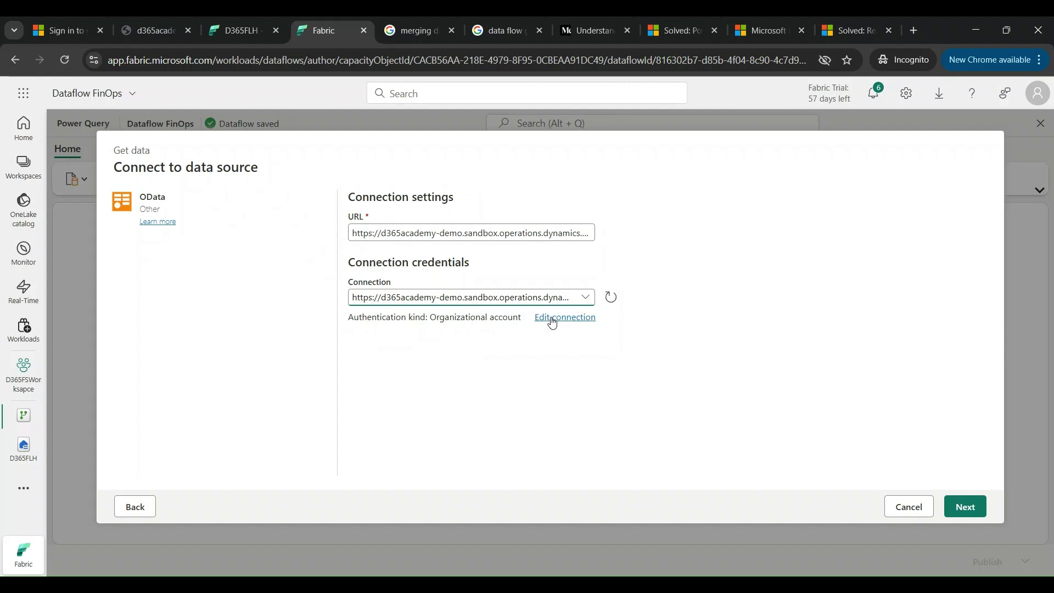
# Search the OData table list and tick InventItemGroupBiEntities.
pyautogui.click(963, 515)
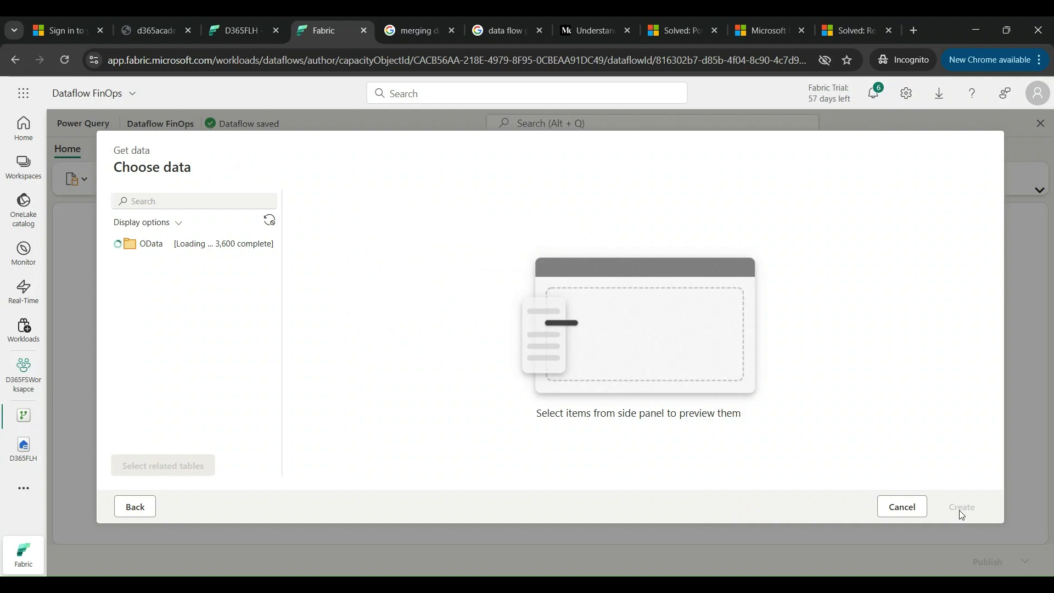
pyautogui.click(154, 202)
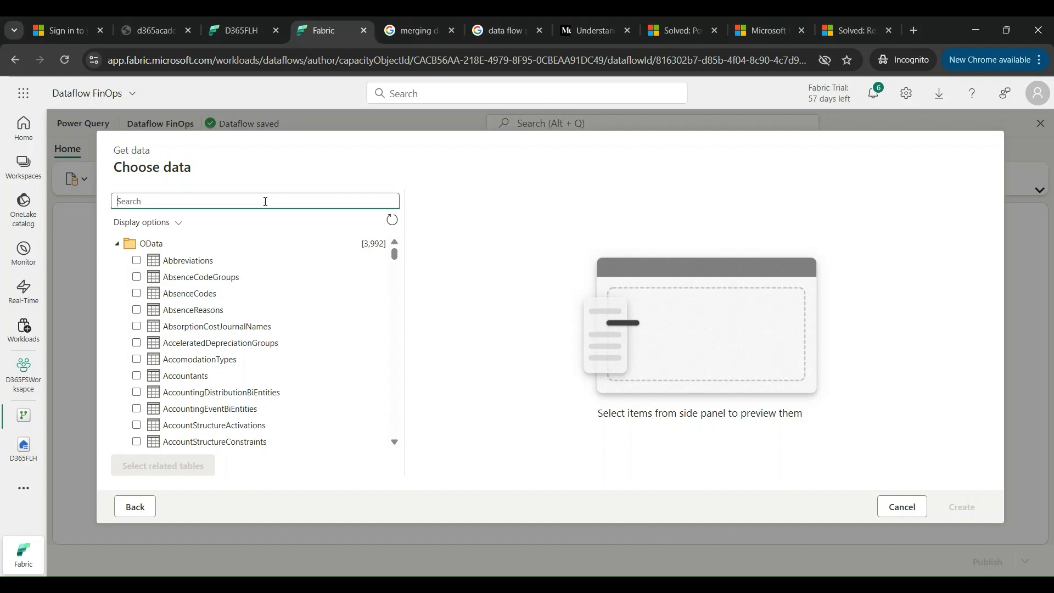
pyautogui.write('it')
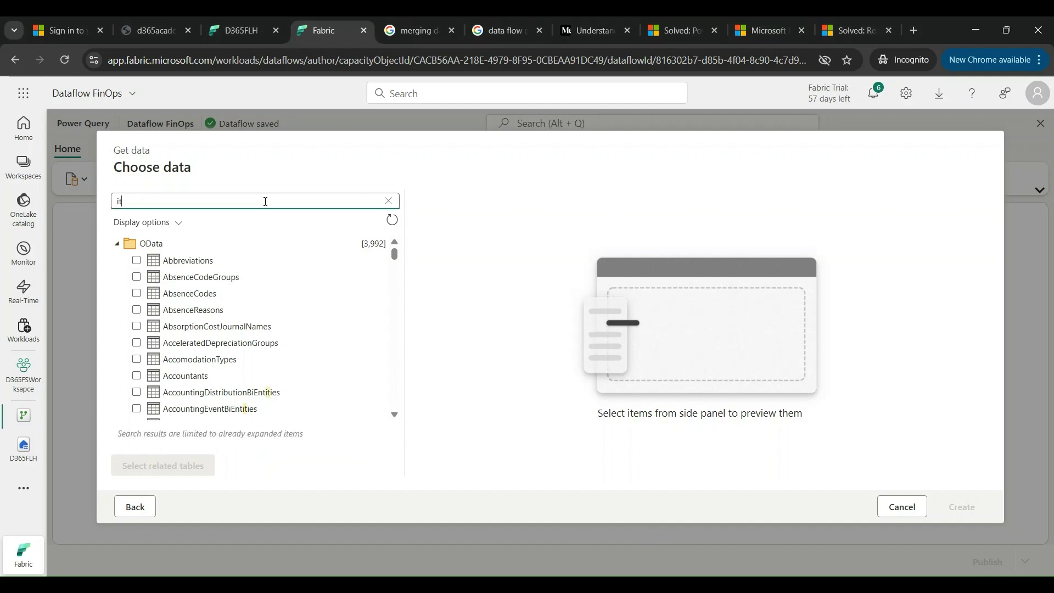
pyautogui.press('BackSpace')
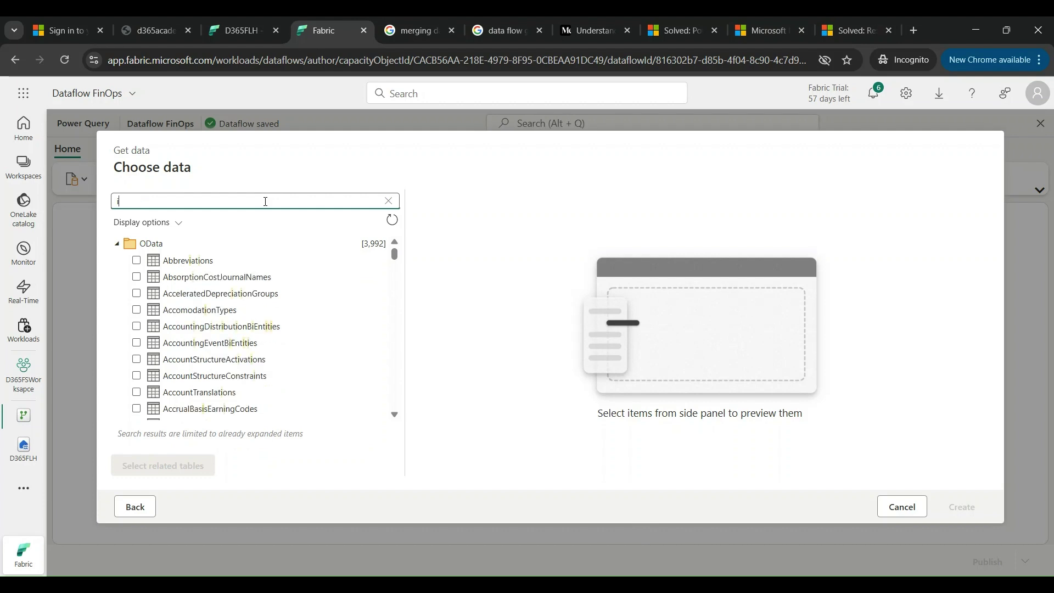
pyautogui.write('nventitem')
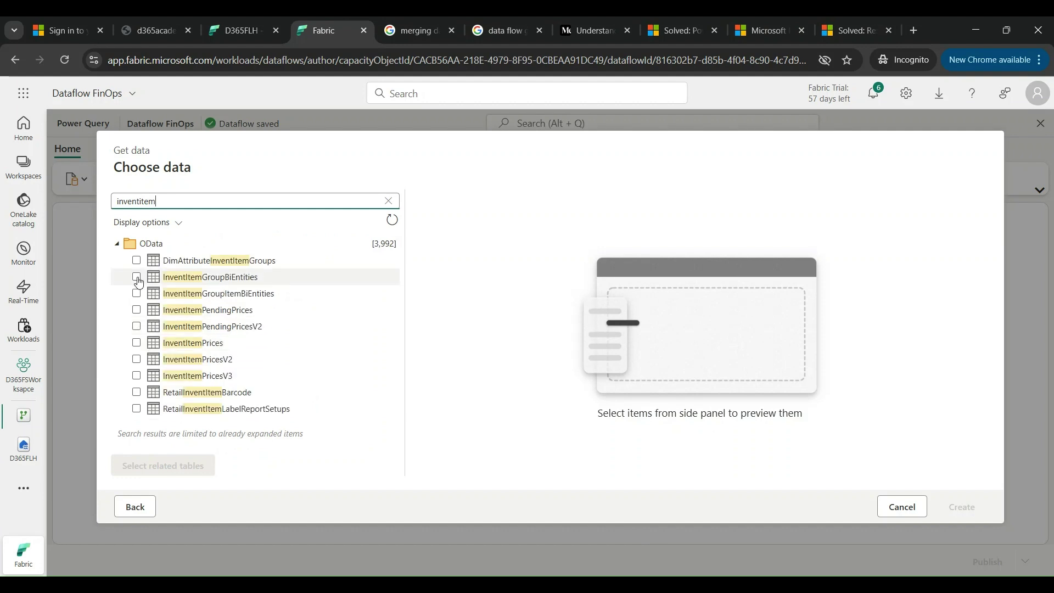
pyautogui.click(136, 277)
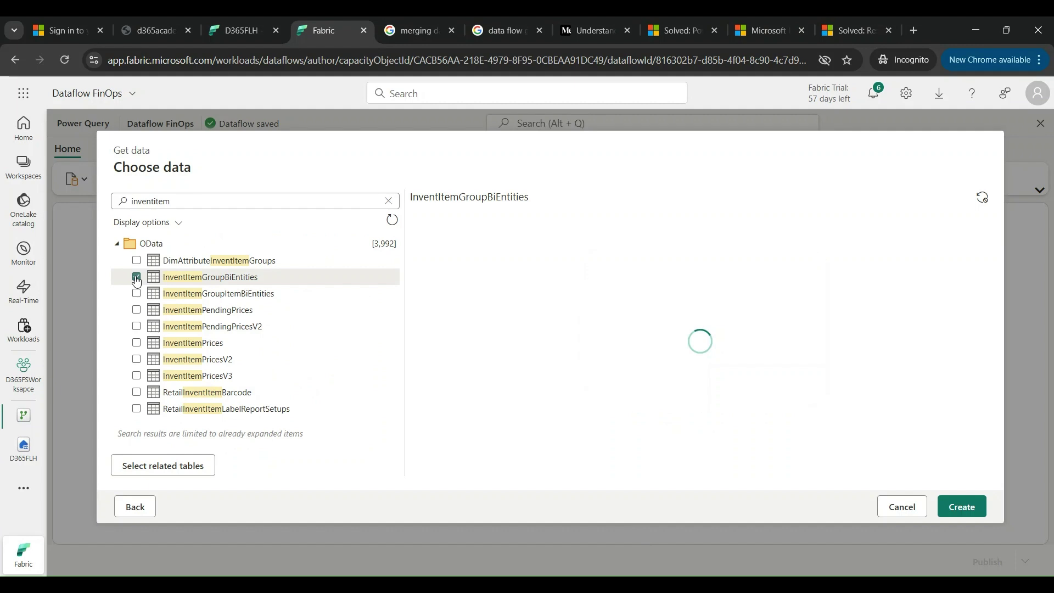
# Search for and tick ReleasedProductsV2 and WarehousesOnHandV2, then clear the search.
pyautogui.click(389, 202)
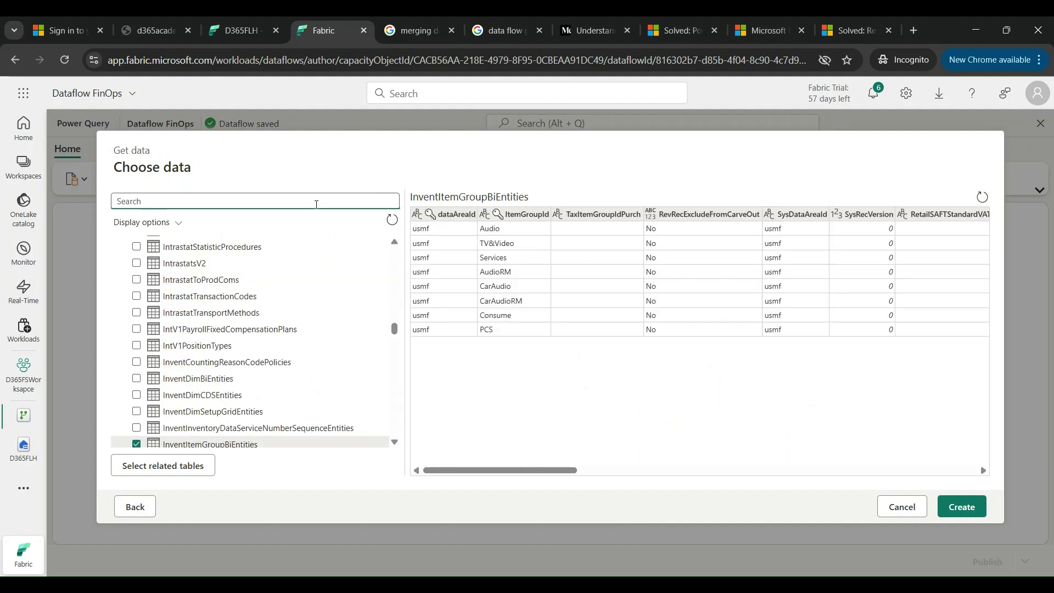
pyautogui.write('releasedprod')
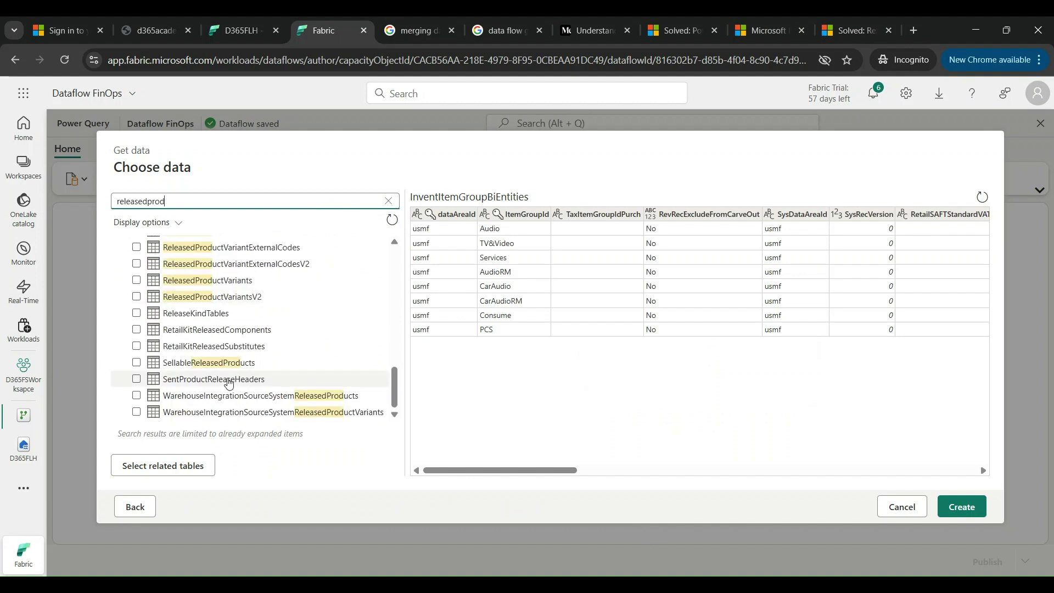
pyautogui.scroll(2, 268, 318)
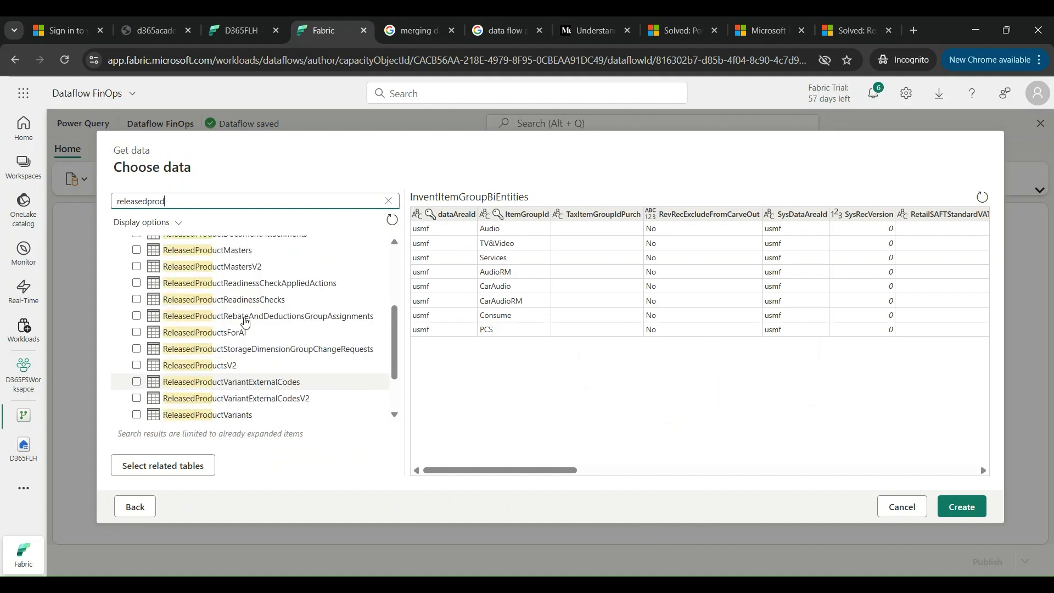
pyautogui.click(137, 365)
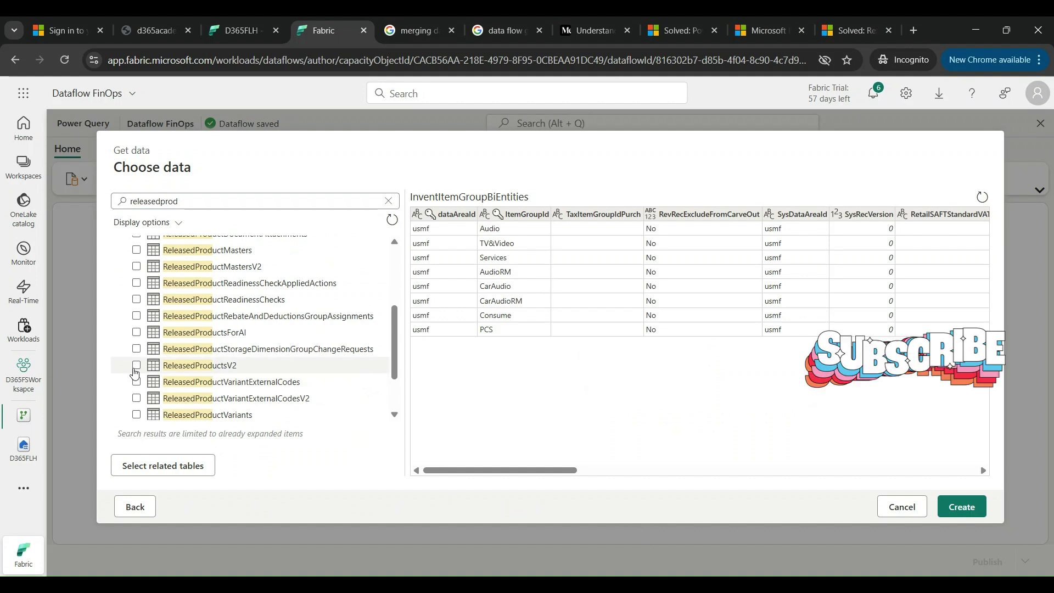
pyautogui.moveTo(180, 202); pyautogui.dragTo(80, 207)
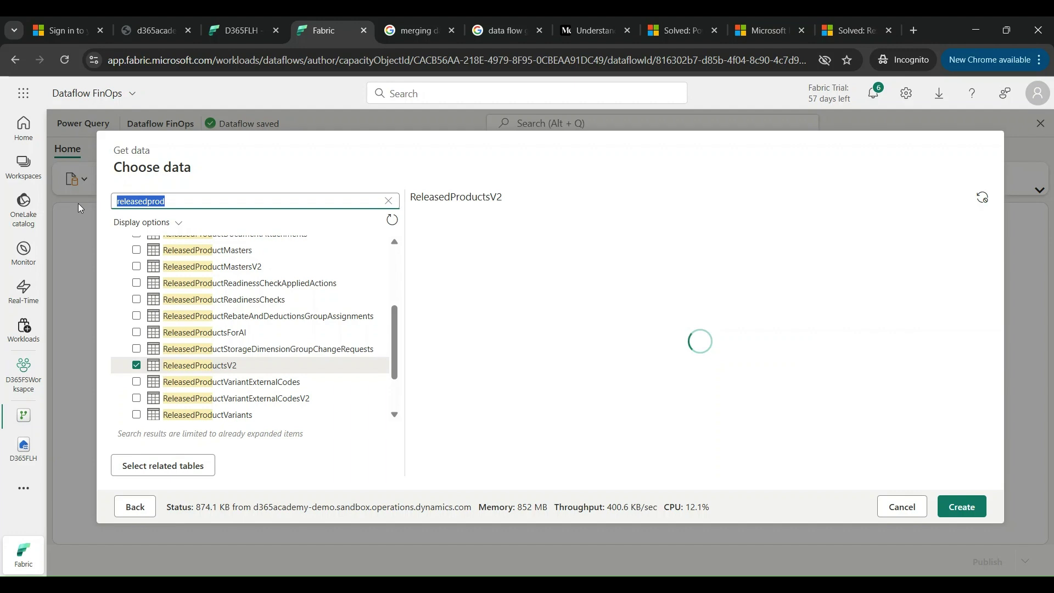
pyautogui.write('w')
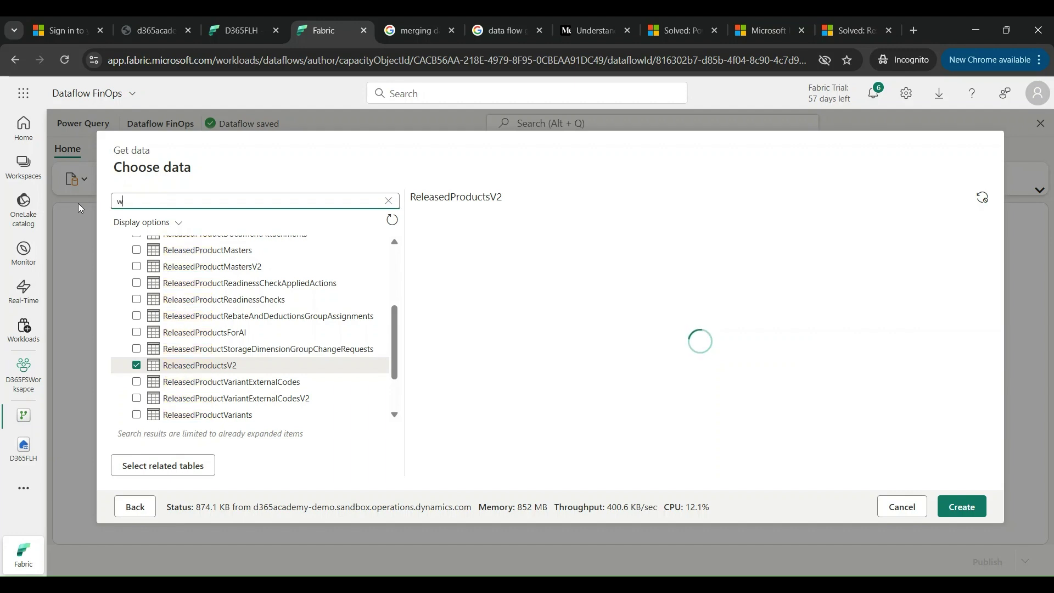
pyautogui.write('arehouses')
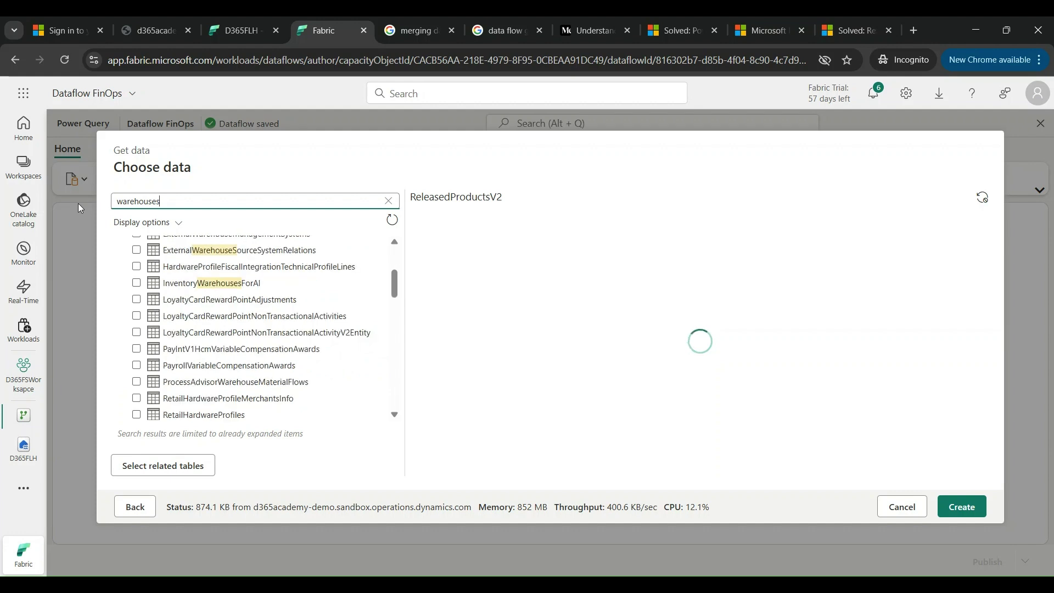
pyautogui.write('onhand')
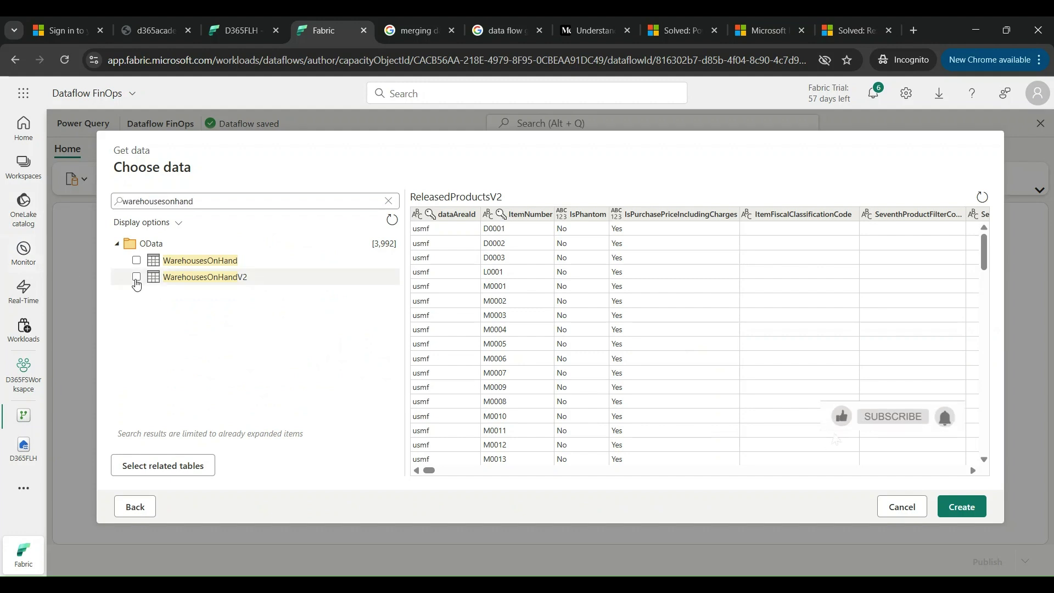
pyautogui.click(137, 276)
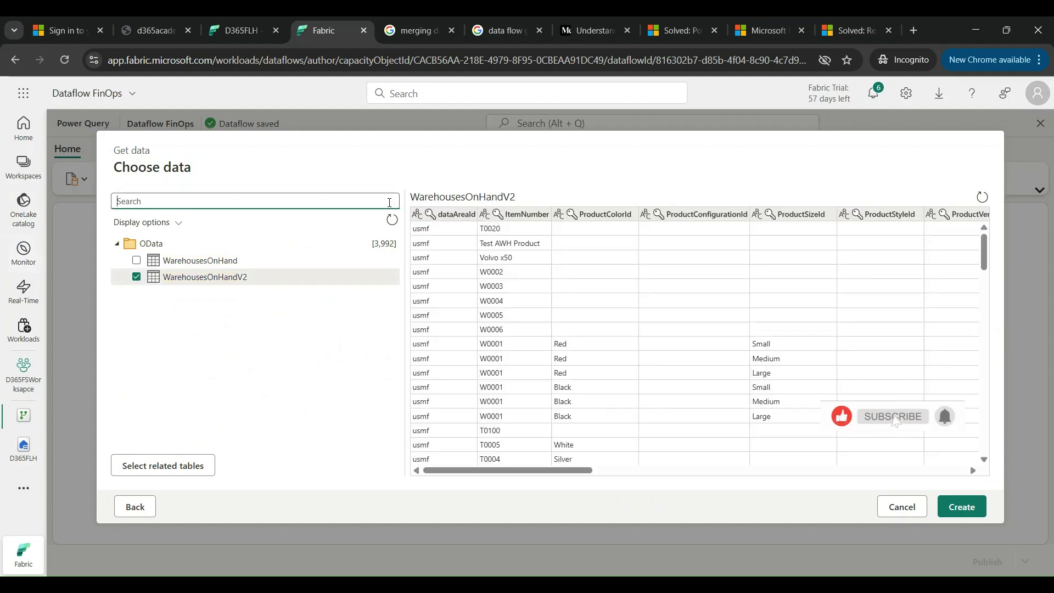
pyautogui.click(388, 202)
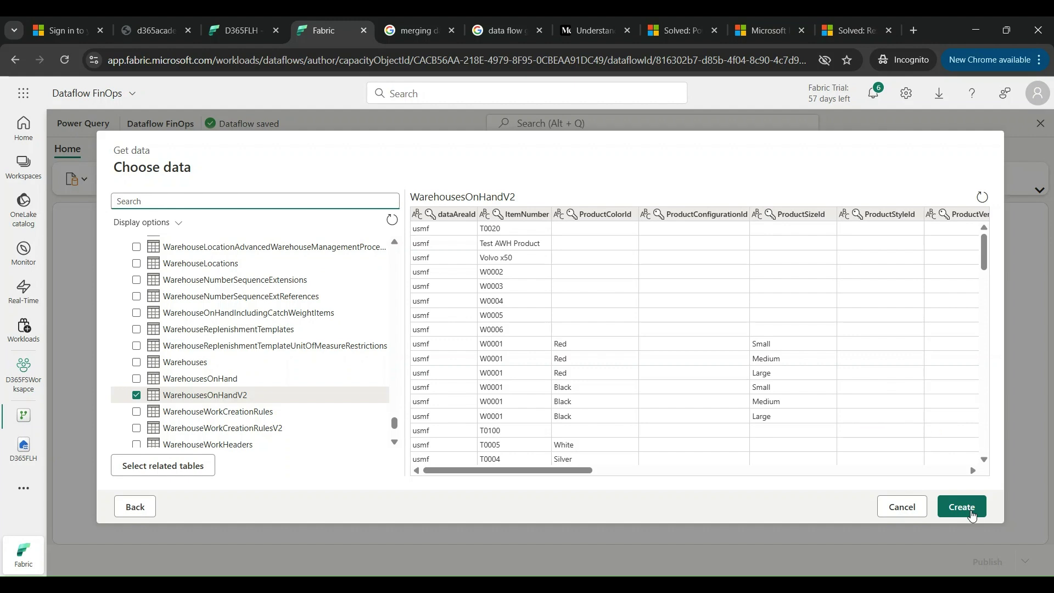
# Create the three queries and preview ReleasedProductsV2 and InventItemGroupBiEntities in diagram view.
pyautogui.click(970, 509)
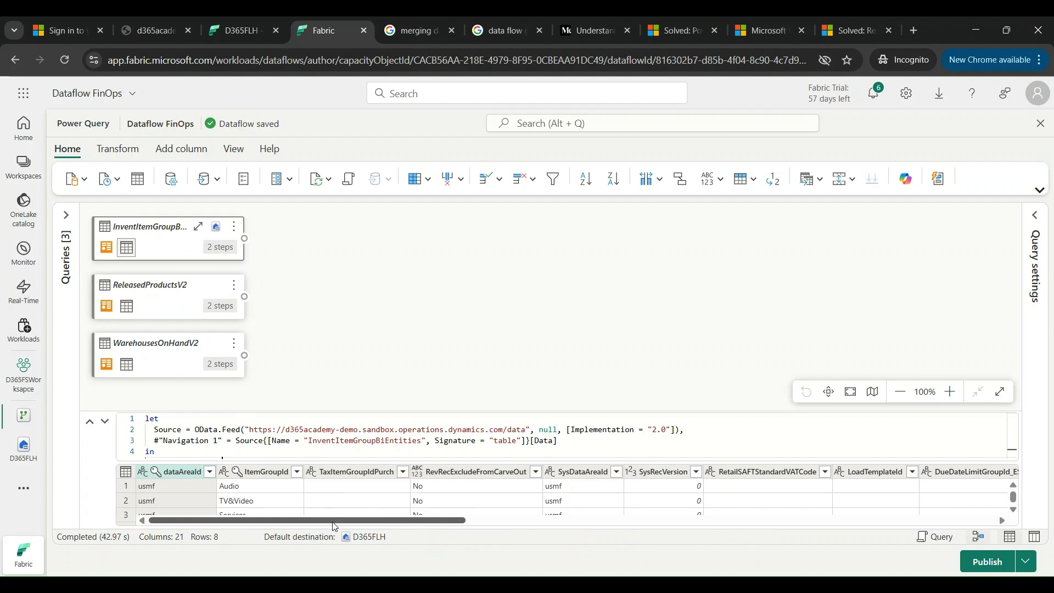
pyautogui.moveTo(335, 526); pyautogui.dragTo(199, 534)
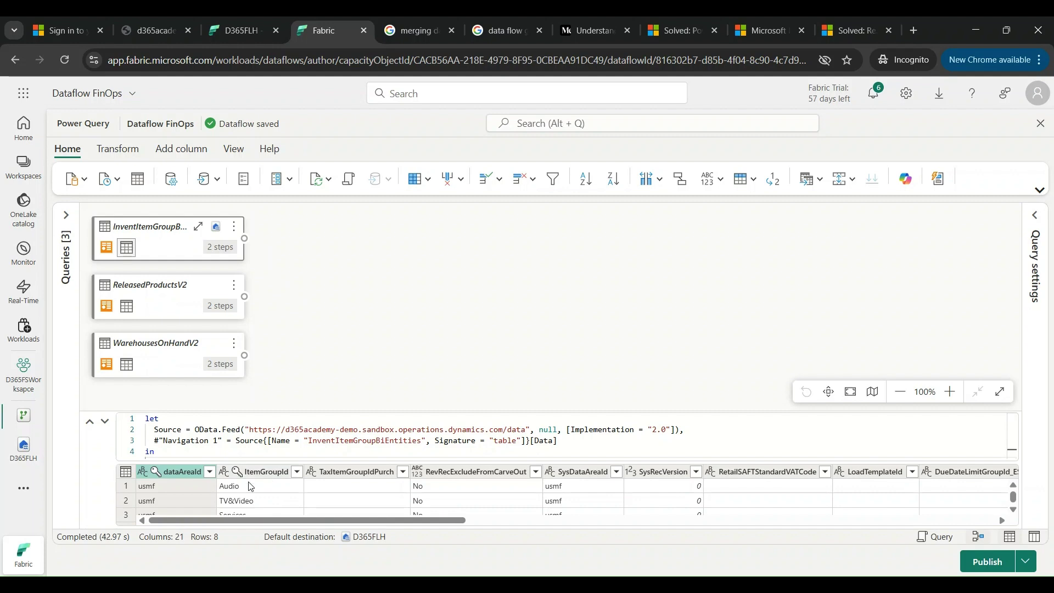
pyautogui.click(234, 227)
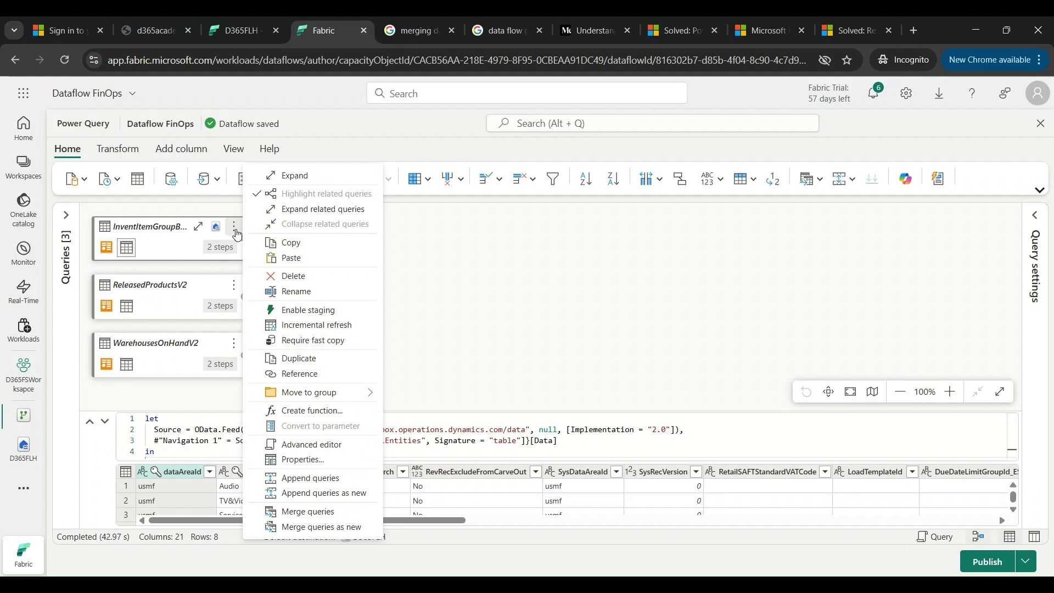
pyautogui.click(184, 240)
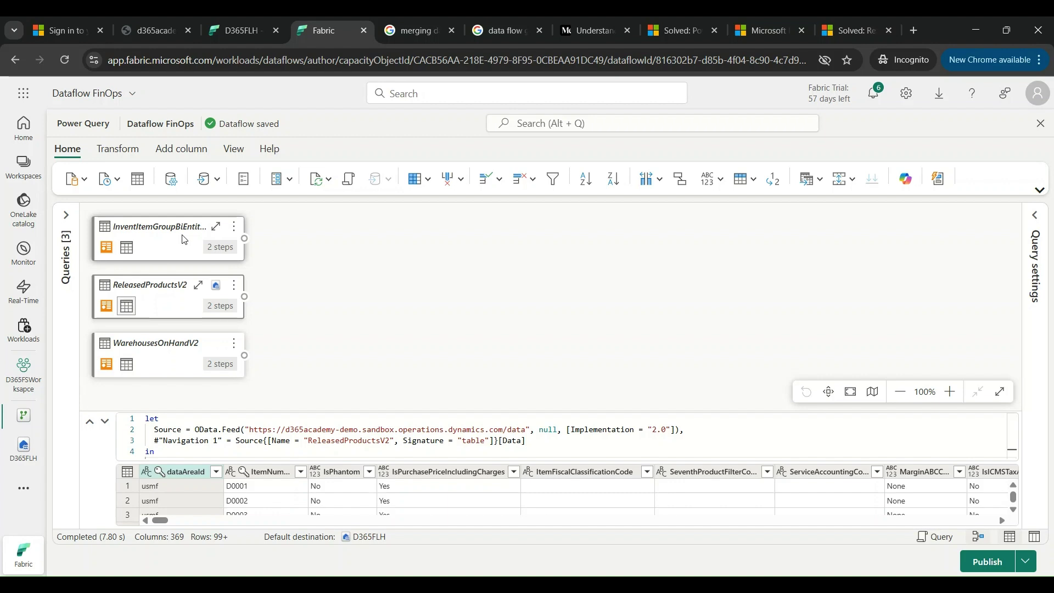
pyautogui.click(217, 228)
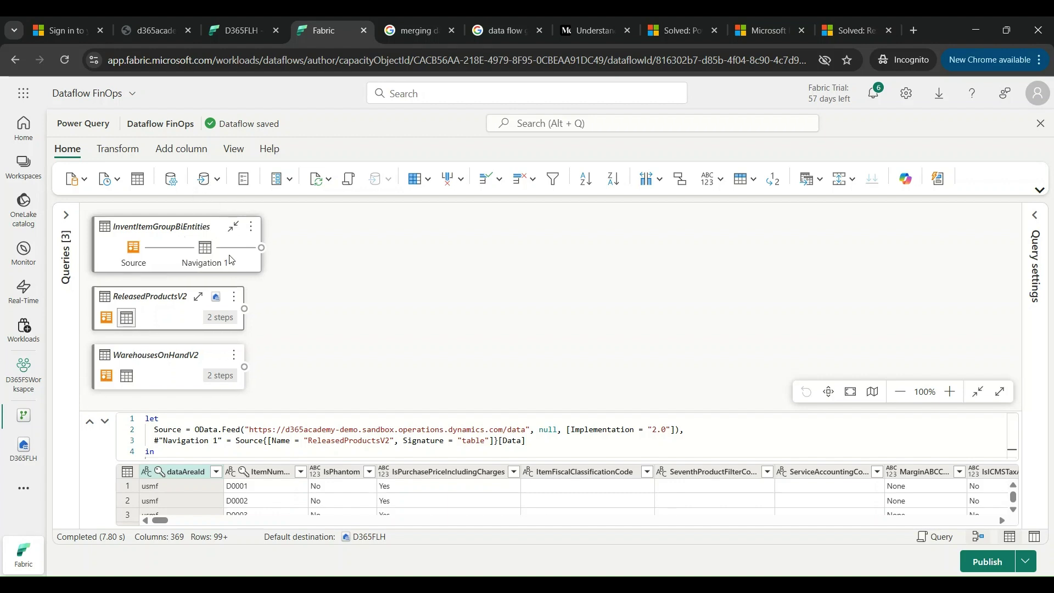
pyautogui.click(234, 226)
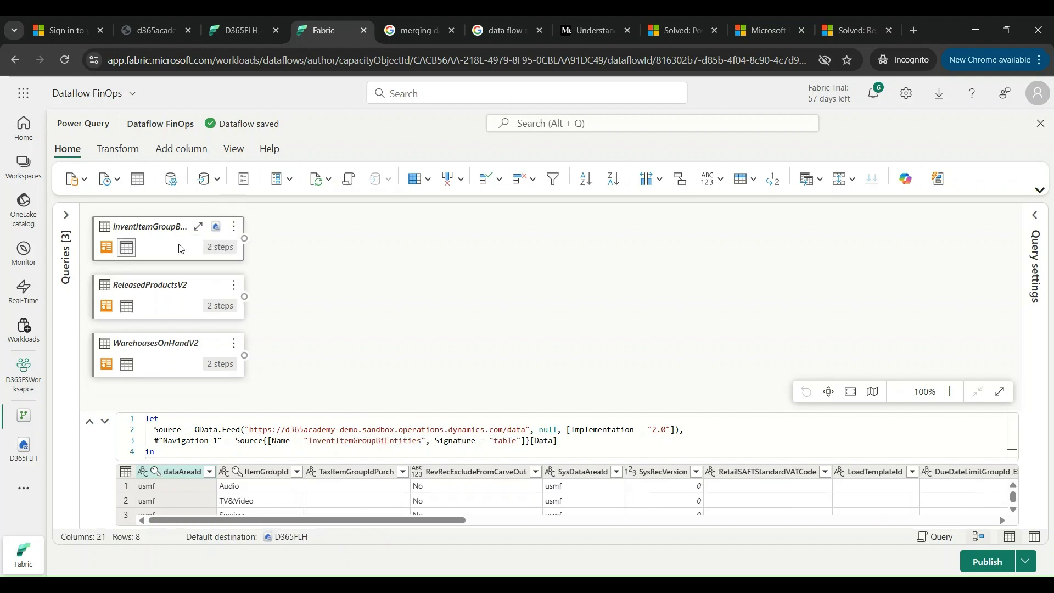
# Expand InventItemGroupBiEntities and browse the add-step menu after Navigation 1.
pyautogui.doubleClick(163, 255)
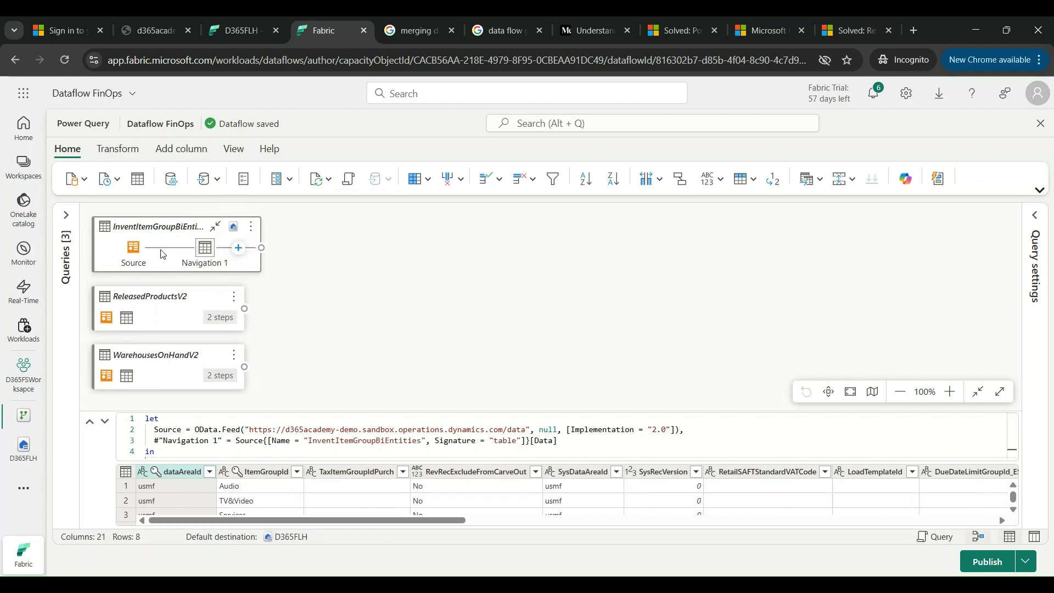
pyautogui.click(240, 249)
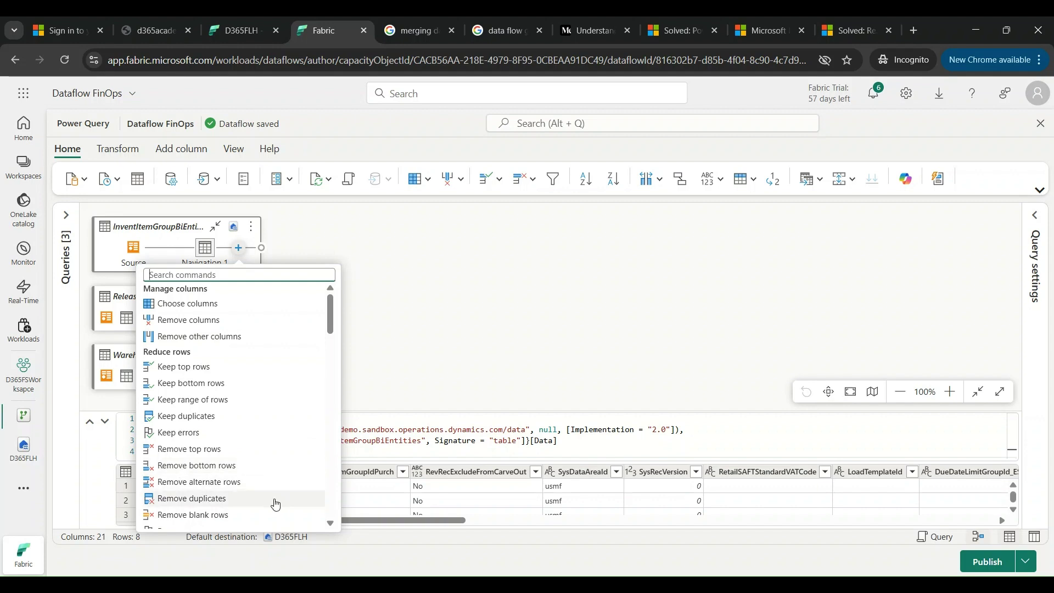
pyautogui.scroll(-3, 239, 489)
pyautogui.scroll(-3, 238, 489)
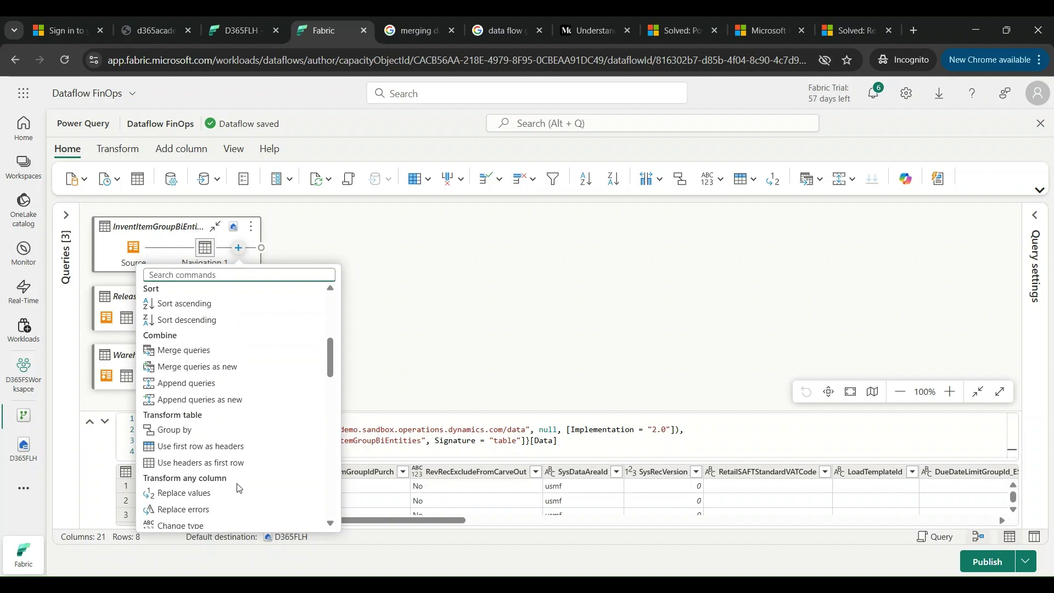
pyautogui.scroll(6, 239, 488)
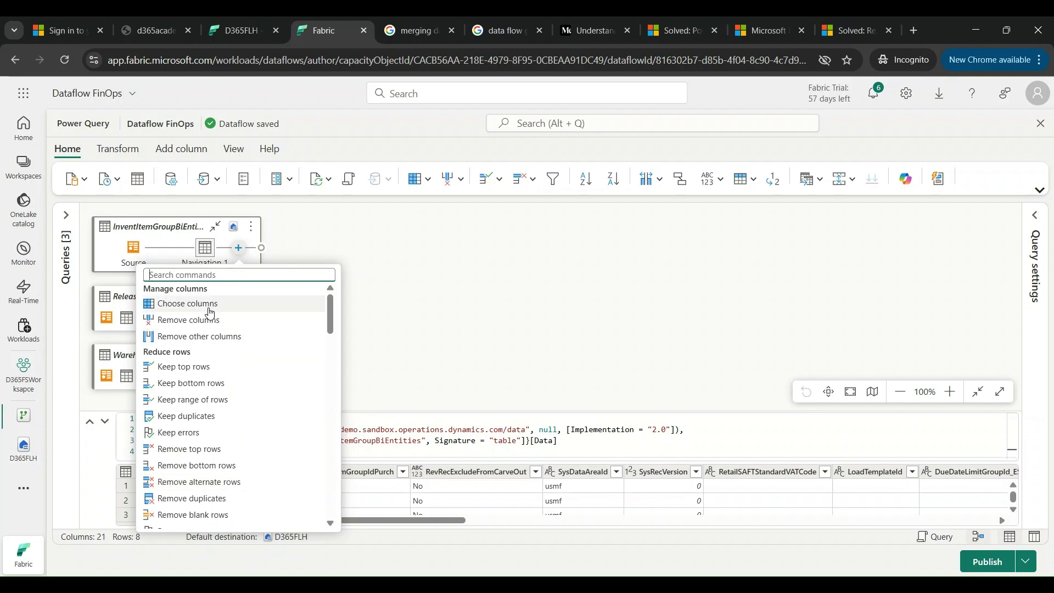
# Add a Choose columns step keeping only dataAreaId, ItemGroupId and Name.
pyautogui.click(218, 336)
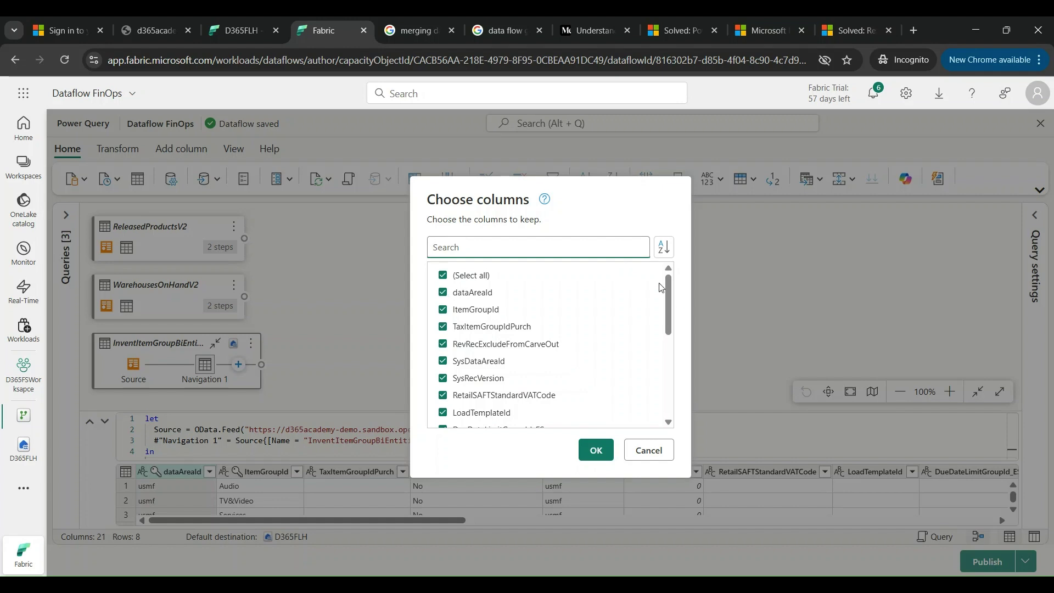
pyautogui.scroll(-5, 667, 285)
pyautogui.scroll(2, 668, 285)
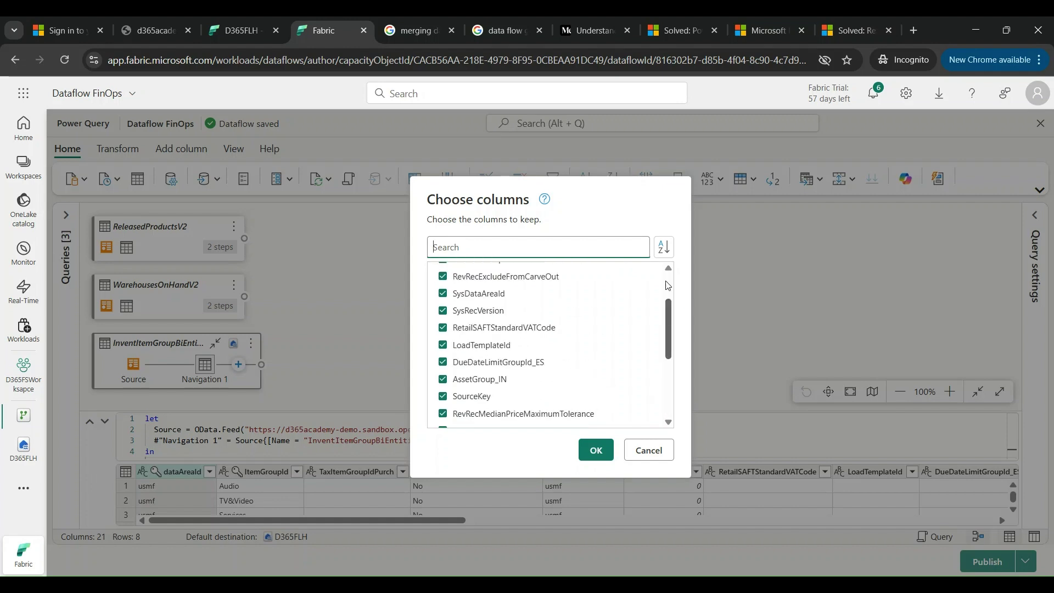
pyautogui.scroll(2, 667, 269)
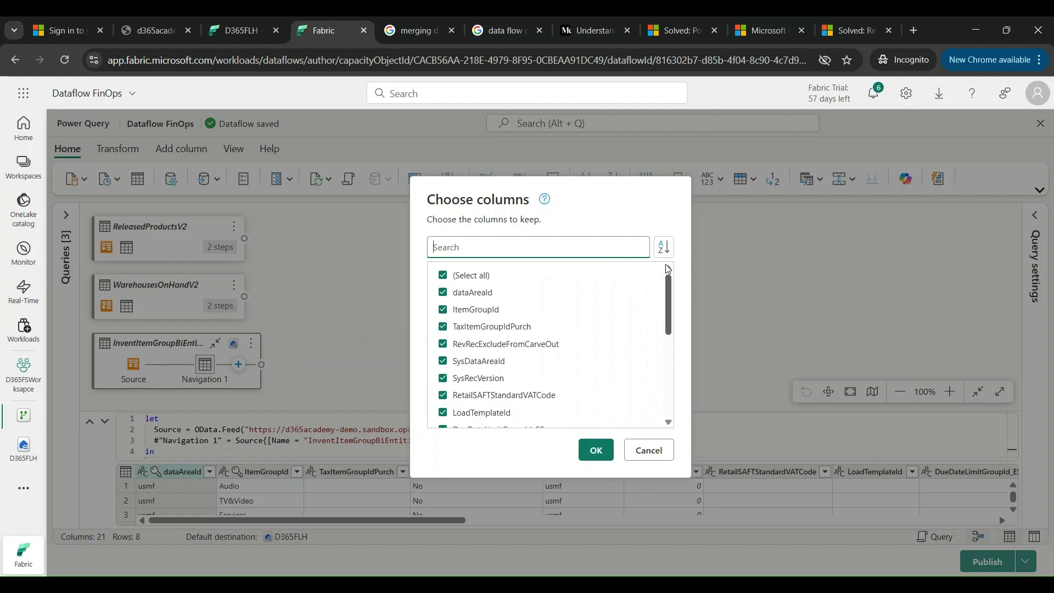
pyautogui.click(451, 278)
pyautogui.scroll(-1, 668, 291)
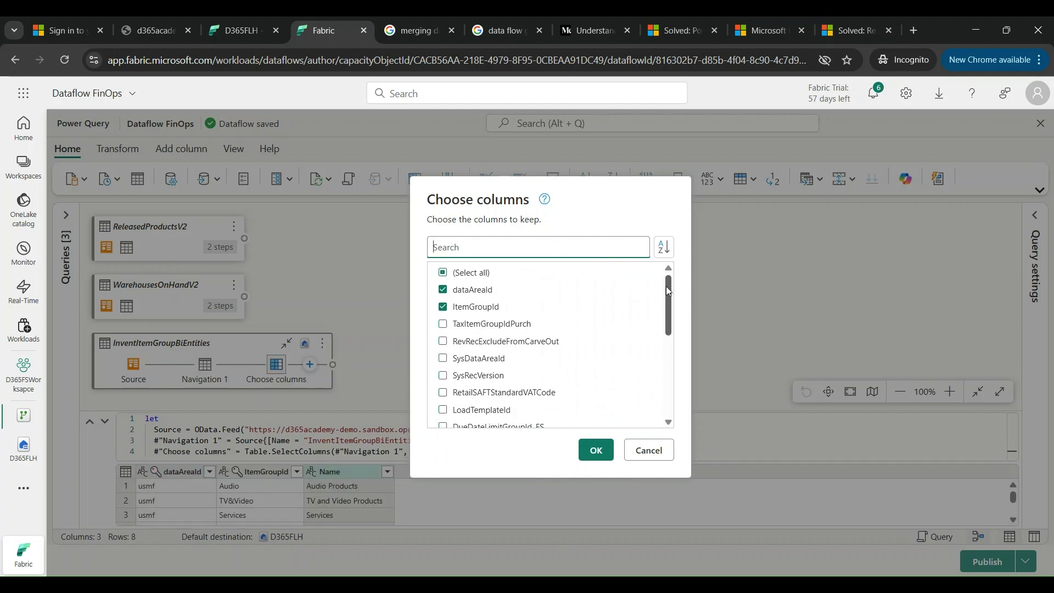
pyautogui.moveTo(668, 291); pyautogui.dragTo(674, 412)
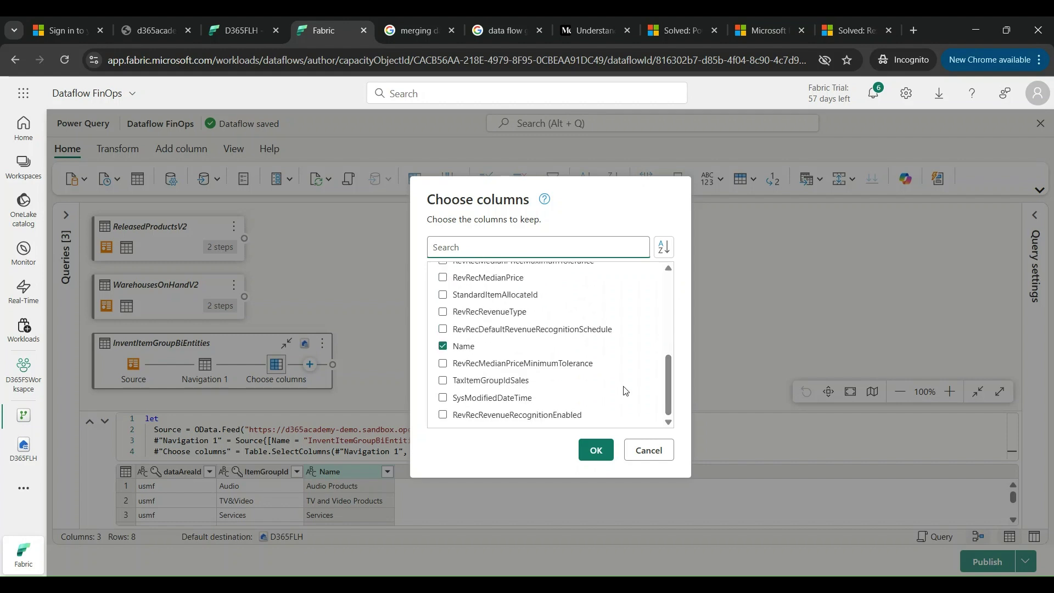
pyautogui.click(596, 450)
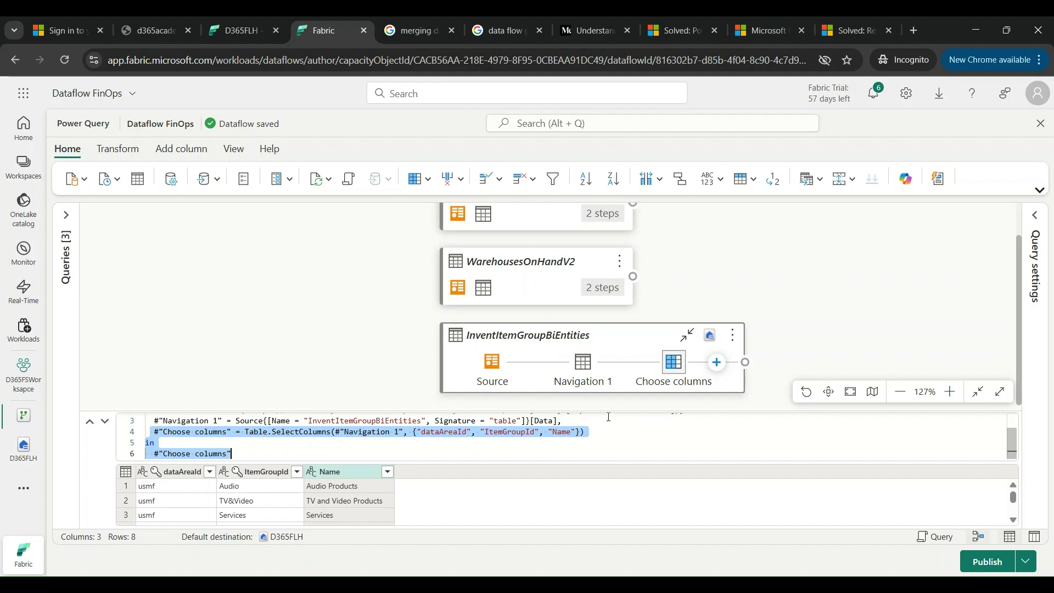
# Review a Choose columns step without changes, then switch from WarehousesOnHandV2 to ReleasedProductsV2.
pyautogui.moveTo(674, 367)
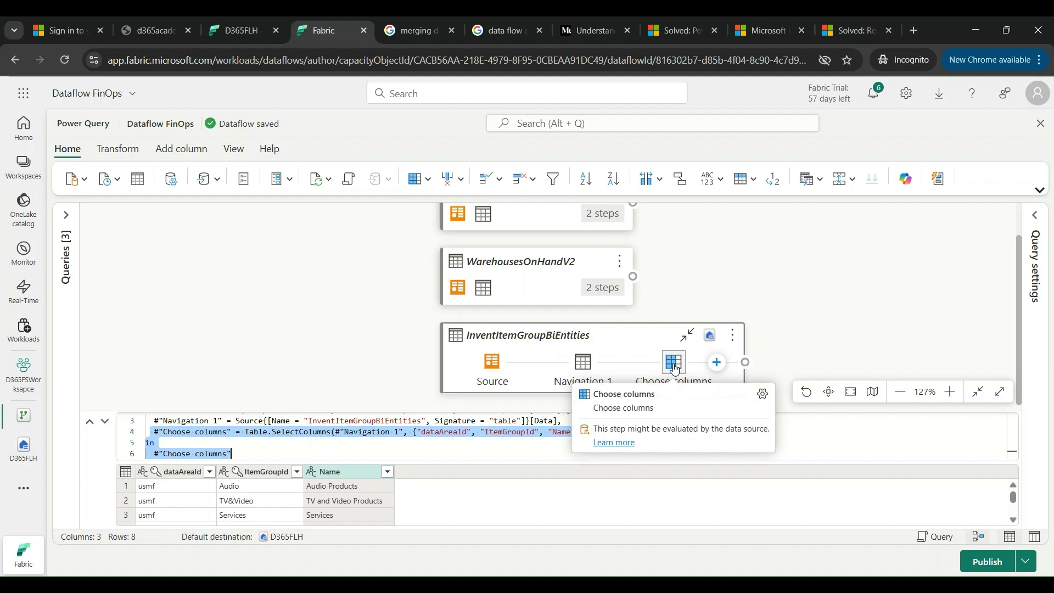
pyautogui.click(763, 399)
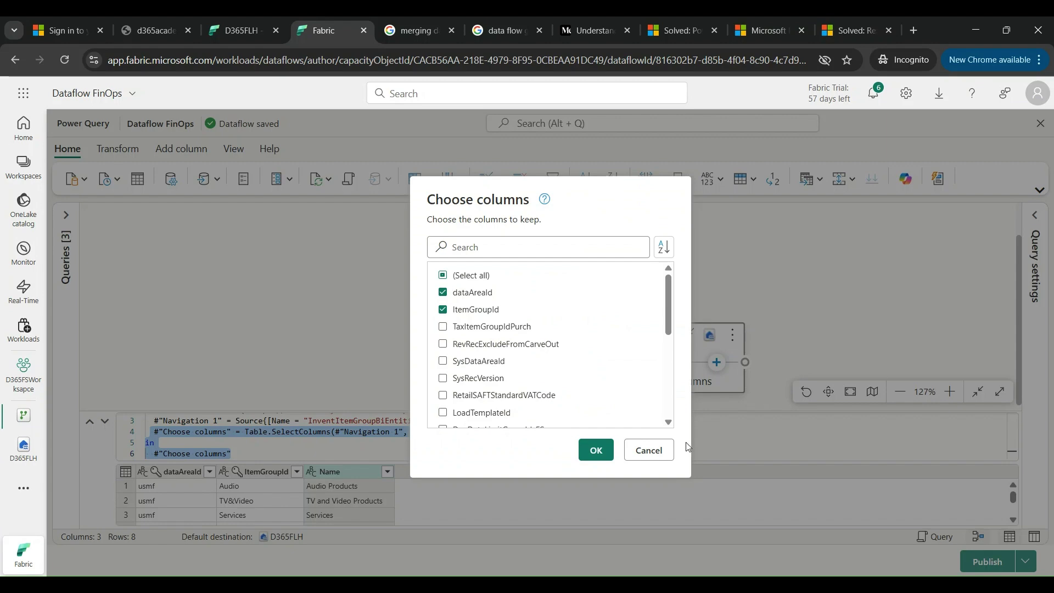
pyautogui.click(653, 454)
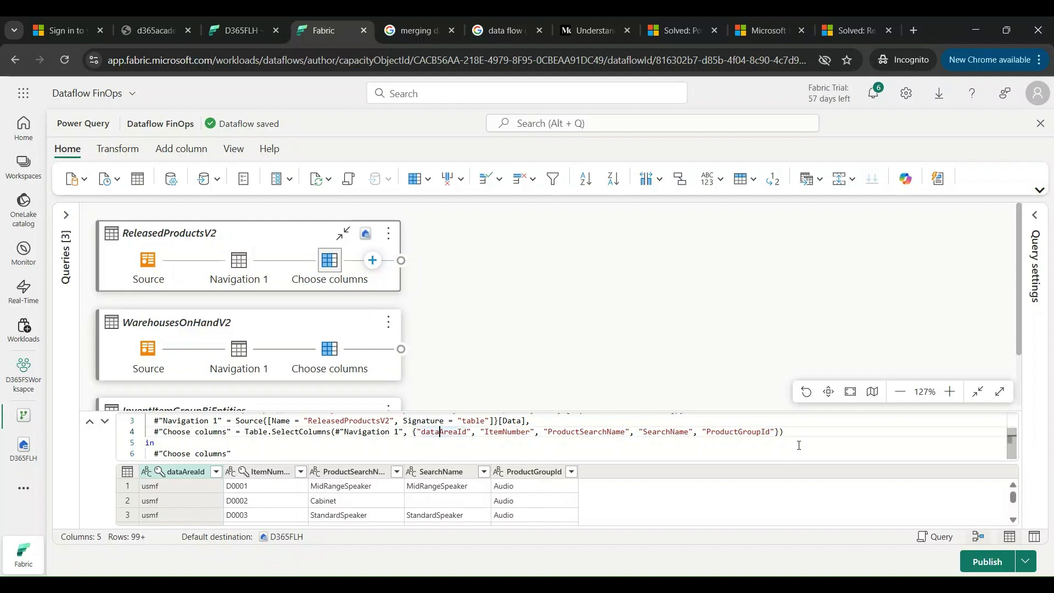
pyautogui.click(189, 334)
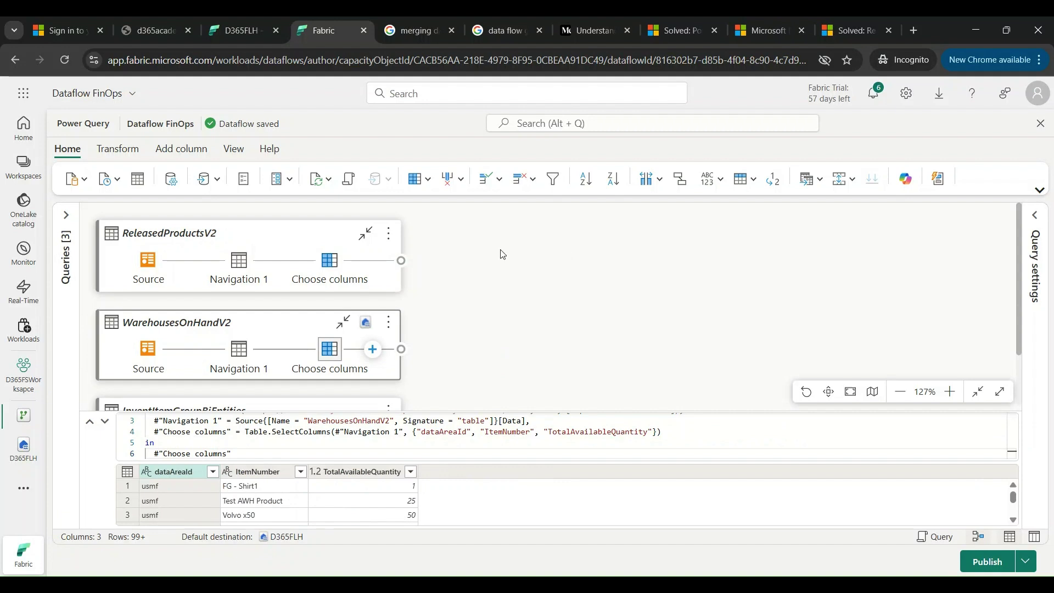
pyautogui.press('Up')
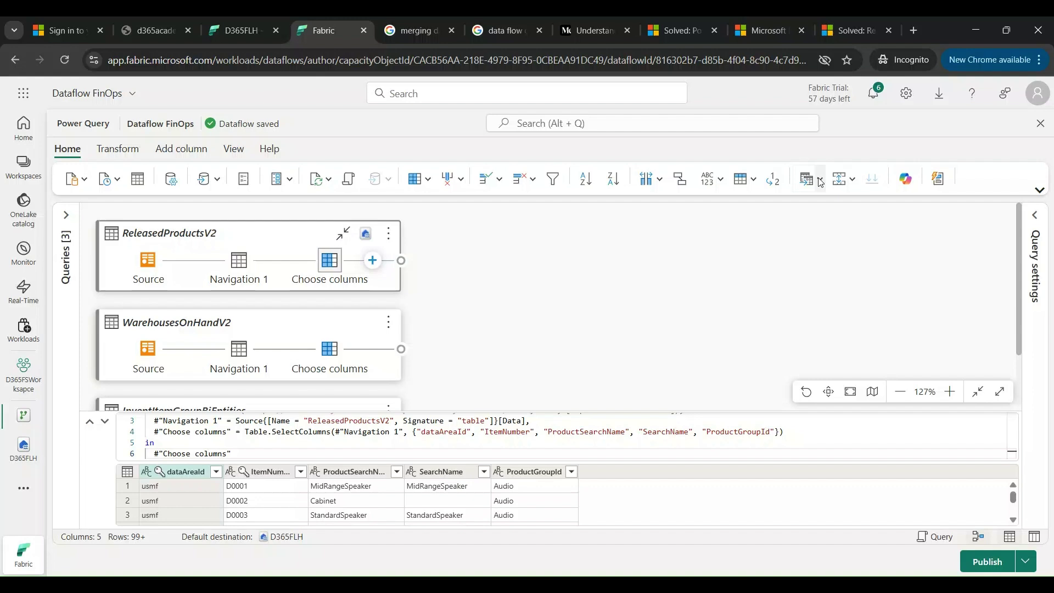
# Inner-join InventItemGroupBiEntities into ReleasedProductsV2, matching ProductGroupId to ItemGroupId.
pyautogui.click(821, 182)
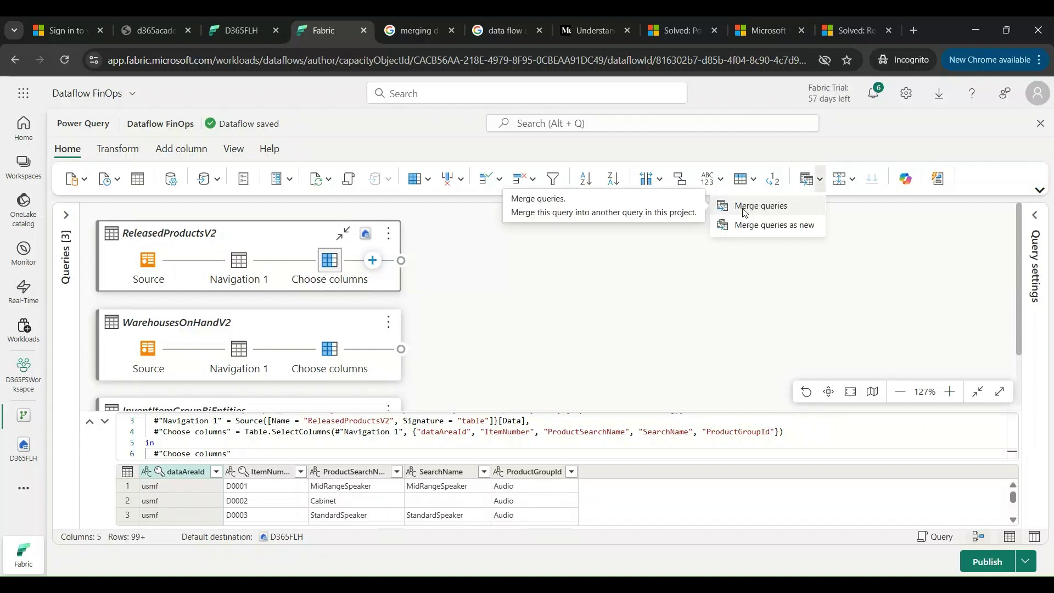
pyautogui.click(760, 206)
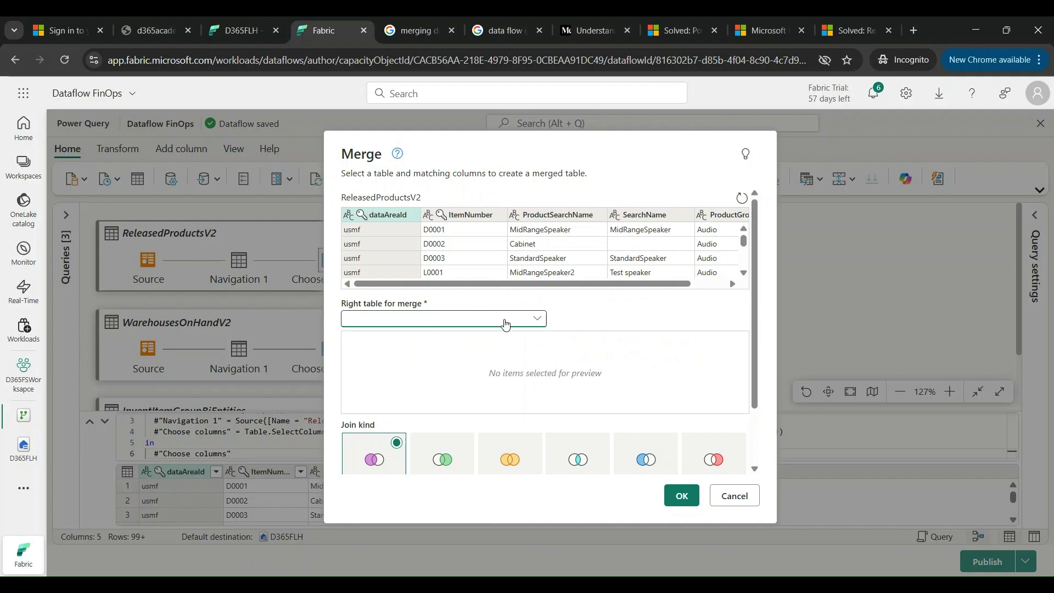
pyautogui.click(538, 320)
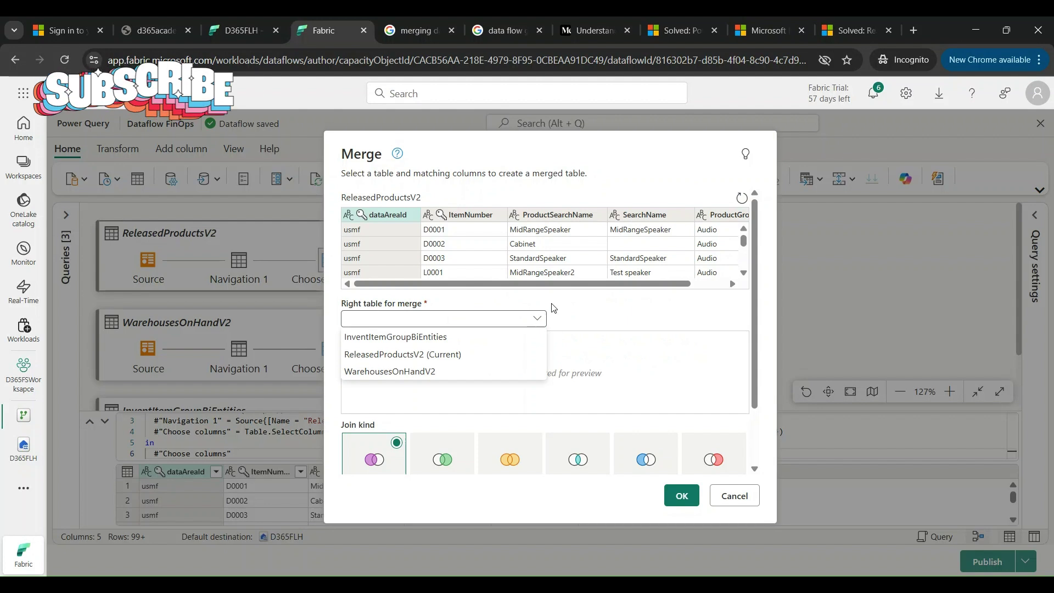
pyautogui.click(381, 341)
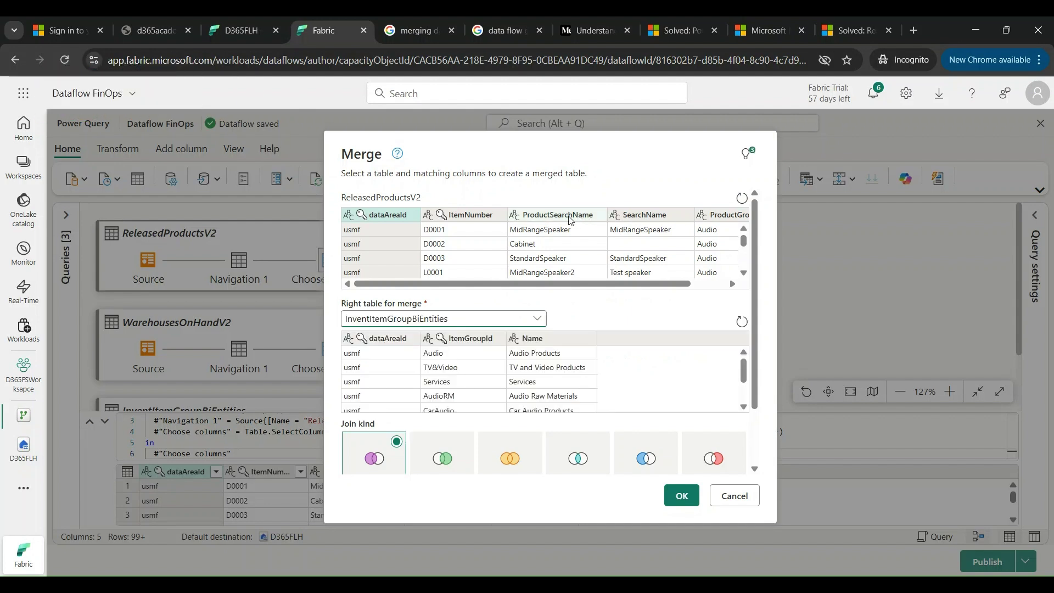
pyautogui.keyDown('ctrl'); pyautogui.click(719, 219); pyautogui.keyUp('ctrl')
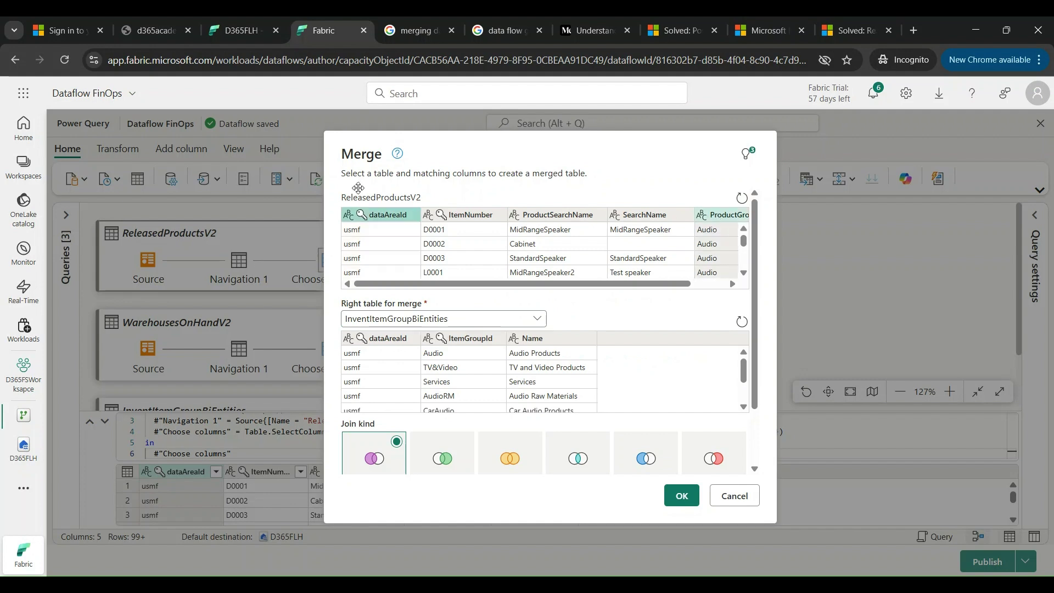
pyautogui.keyDown('ctrl'); pyautogui.click(456, 342); pyautogui.keyUp('ctrl')
pyautogui.scroll(-3, 751, 384)
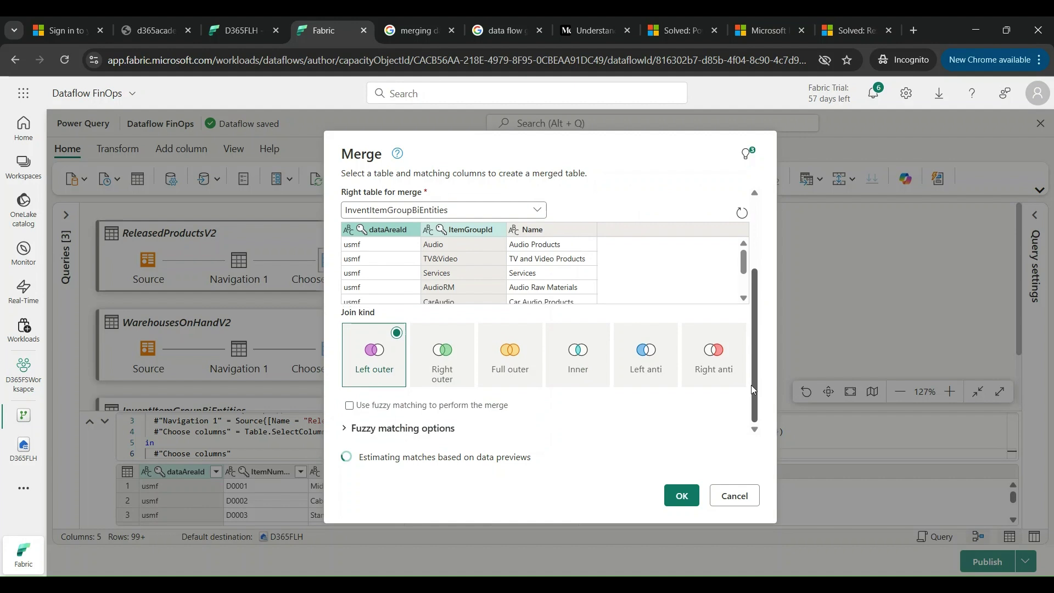
pyautogui.click(585, 356)
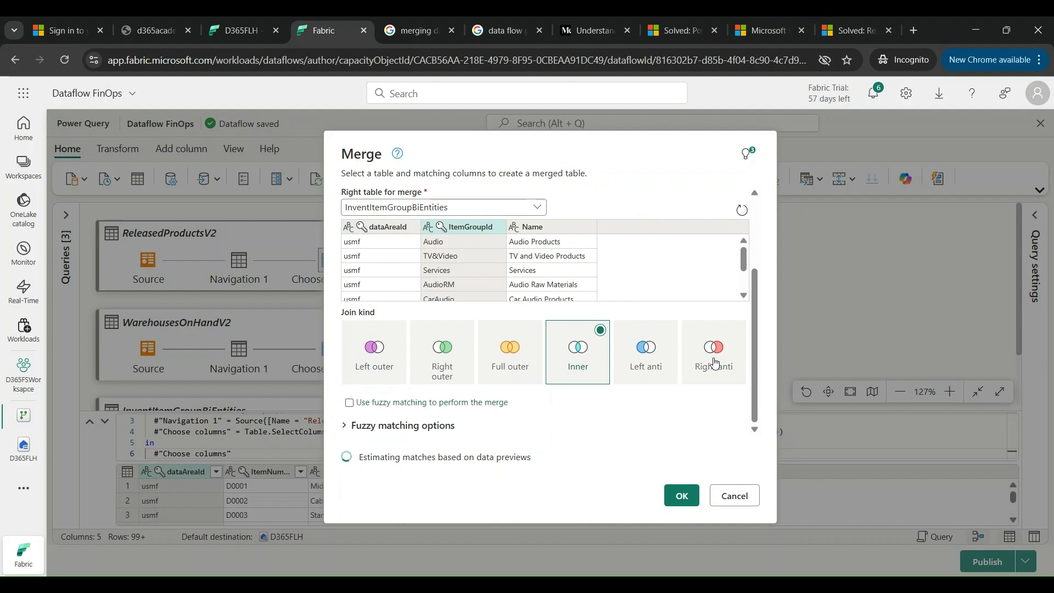
pyautogui.scroll(3, 761, 314)
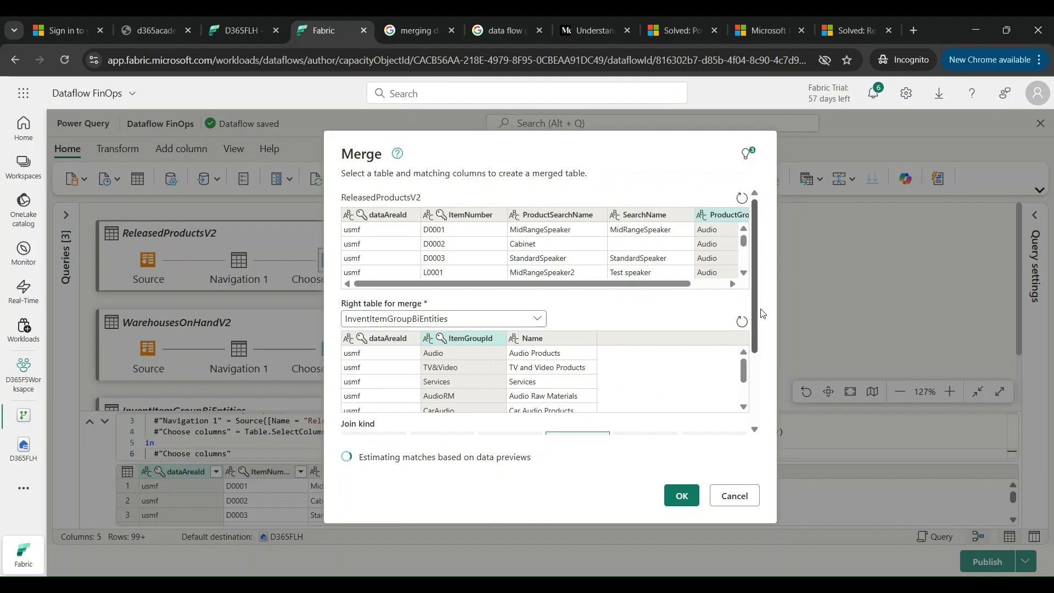
pyautogui.scroll(-3, 762, 314)
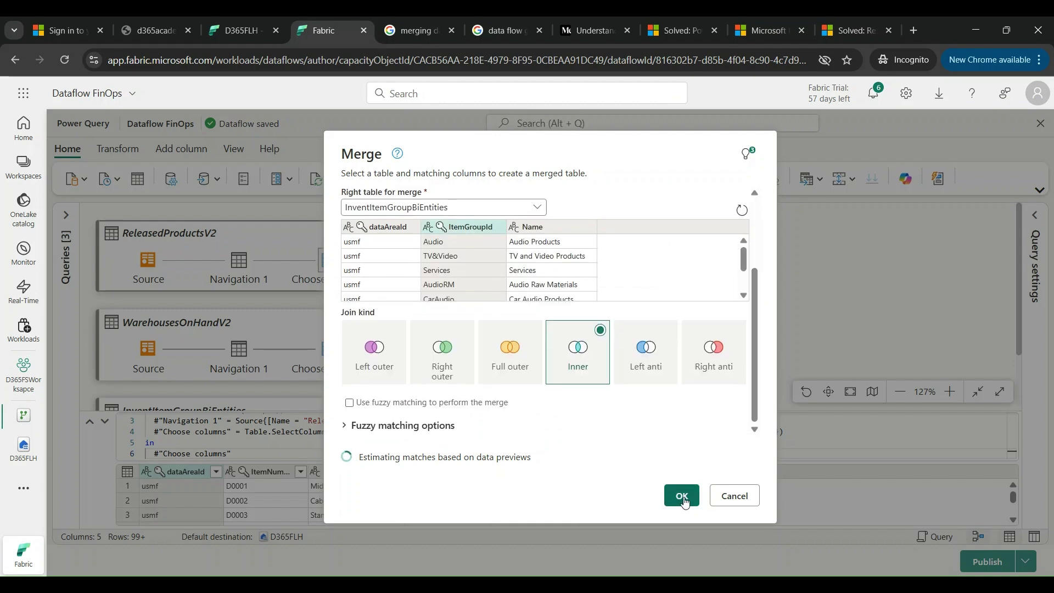
pyautogui.click(682, 496)
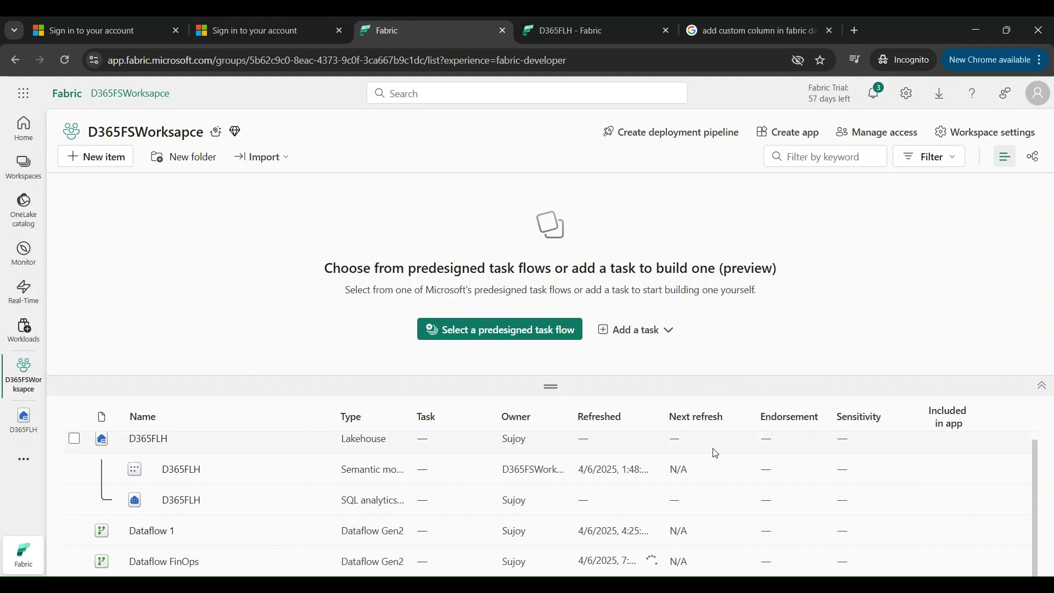
# Refresh the table list in the D365FLH lakehouse.
pyautogui.hotkey('ctrl', 'Tab')
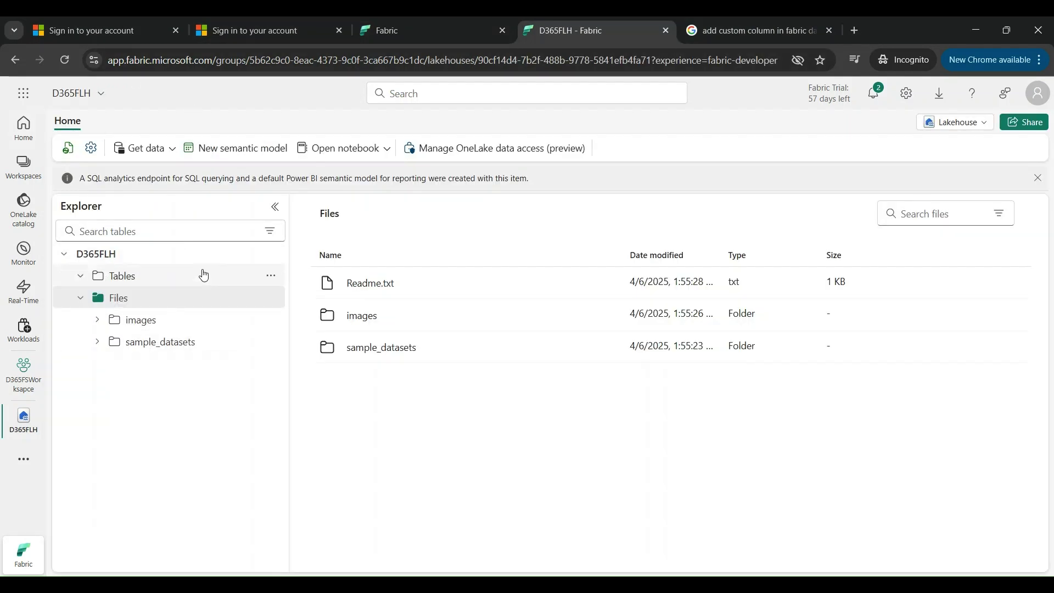
pyautogui.click(270, 276)
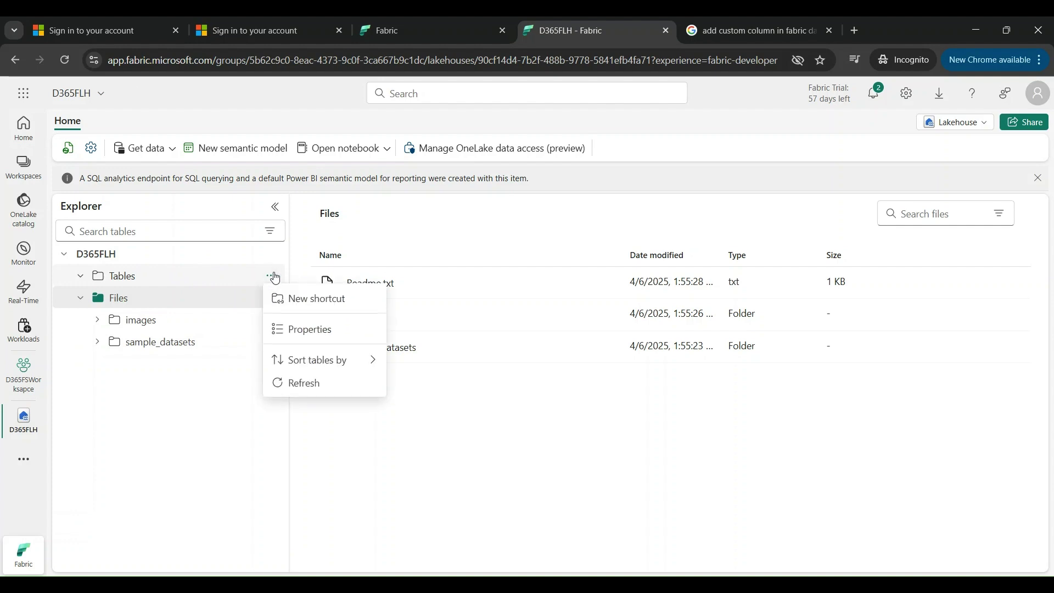
pyautogui.click(280, 383)
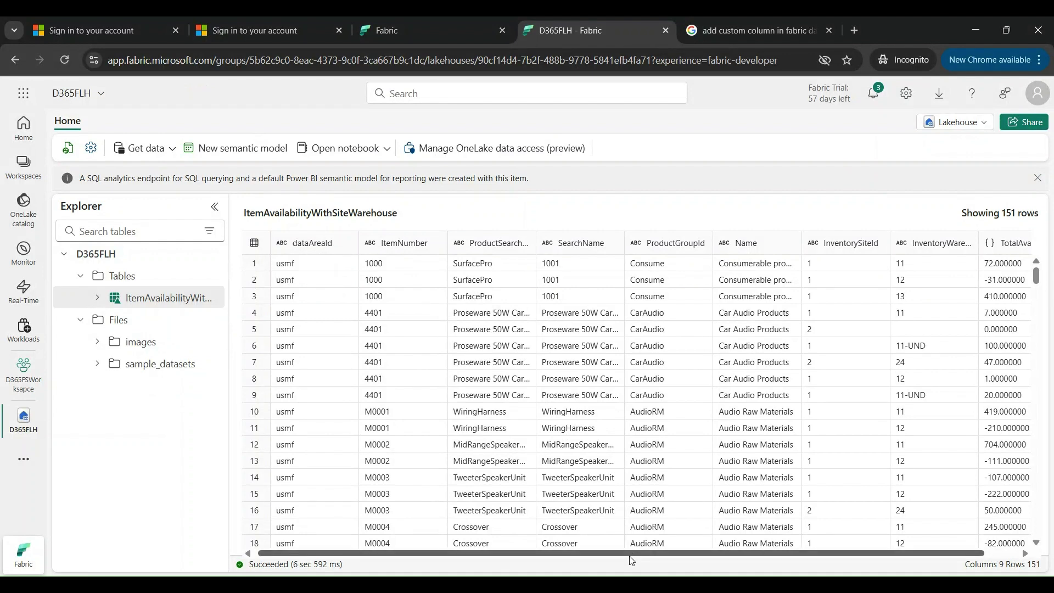
pyautogui.moveTo(632, 555); pyautogui.dragTo(679, 555)
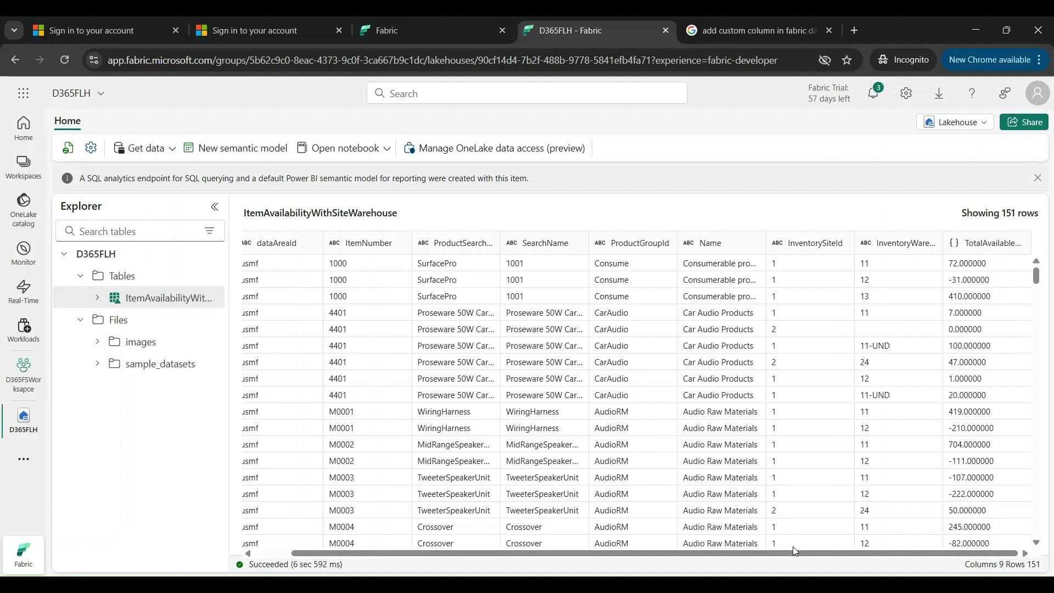
pyautogui.moveTo(775, 561); pyautogui.dragTo(703, 561)
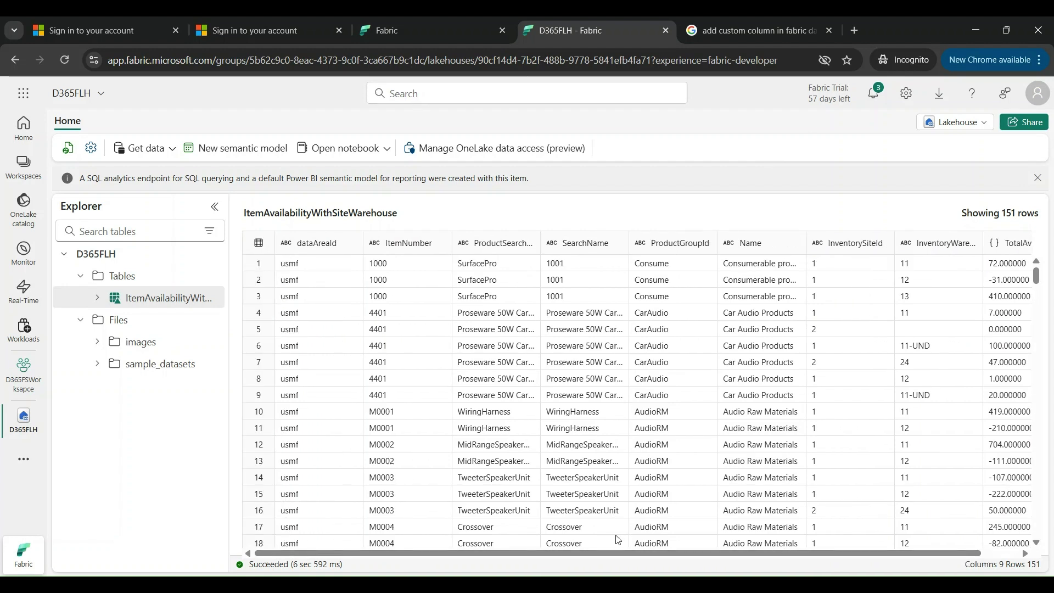
pyautogui.hscroll(1, 617, 540)
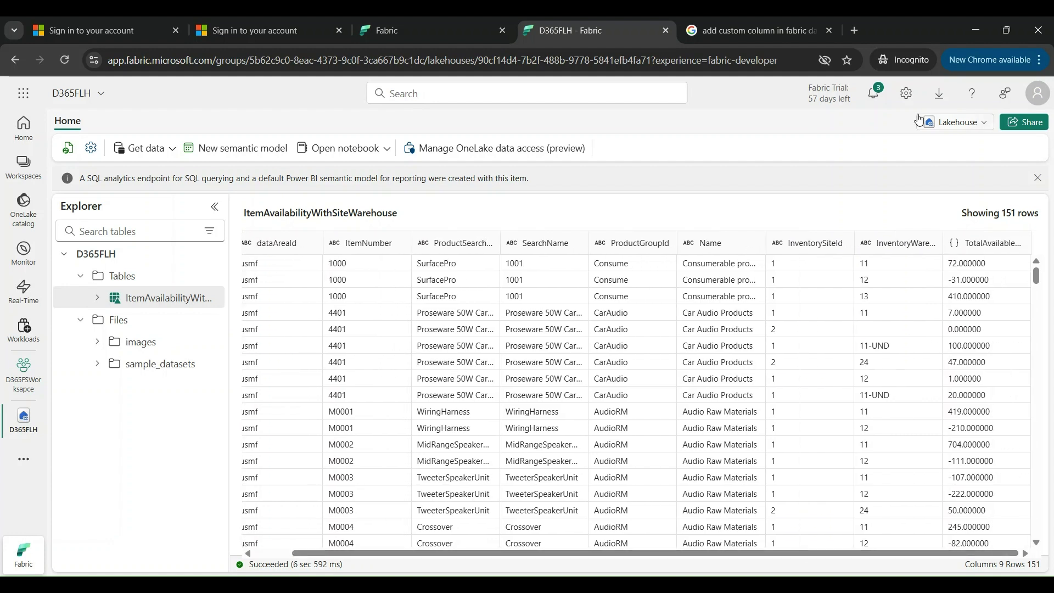
pyautogui.click(954, 123)
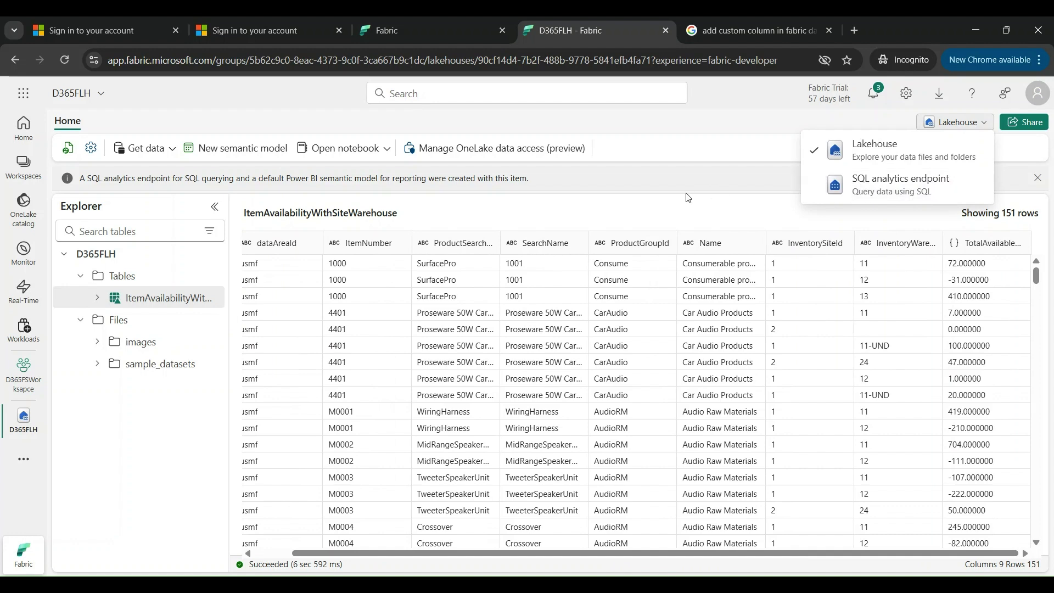
pyautogui.click(643, 204)
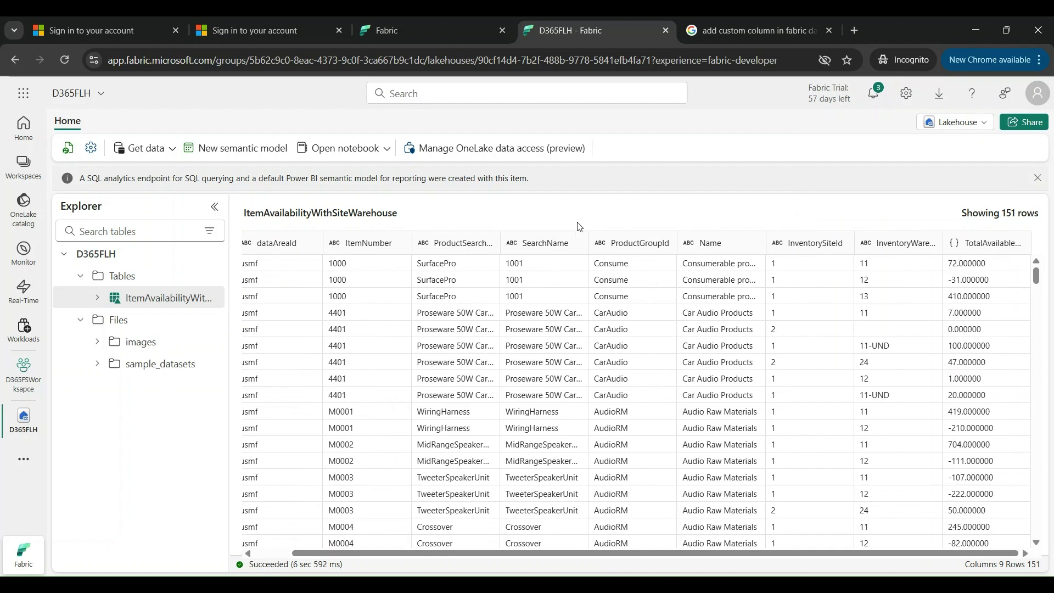
# Reopen Dataflow FinOps and expand InventItemGroupBiEntities to only its Name column.
pyautogui.click(384, 38)
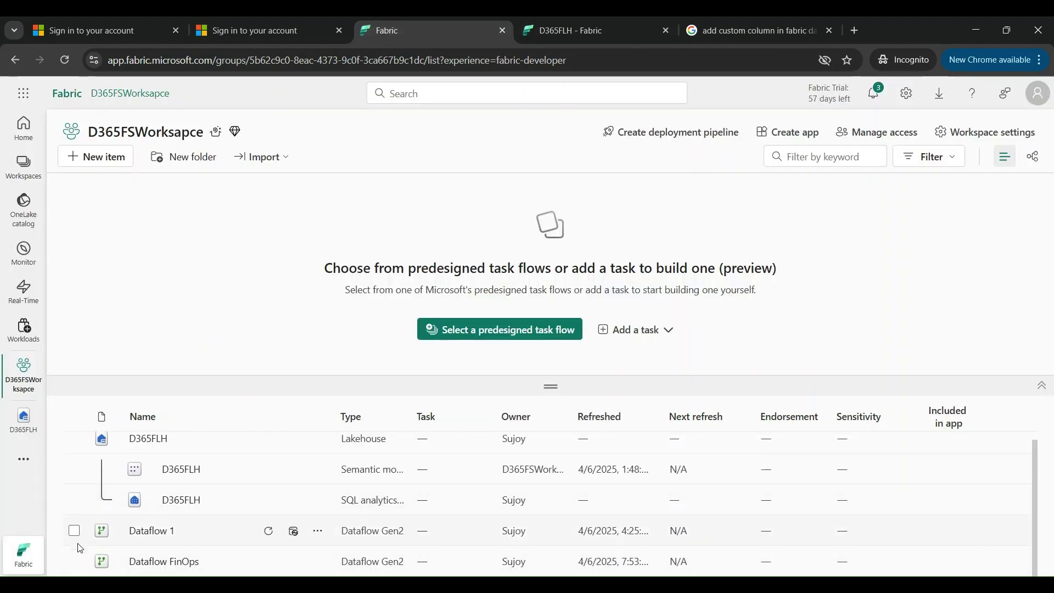
pyautogui.click(173, 565)
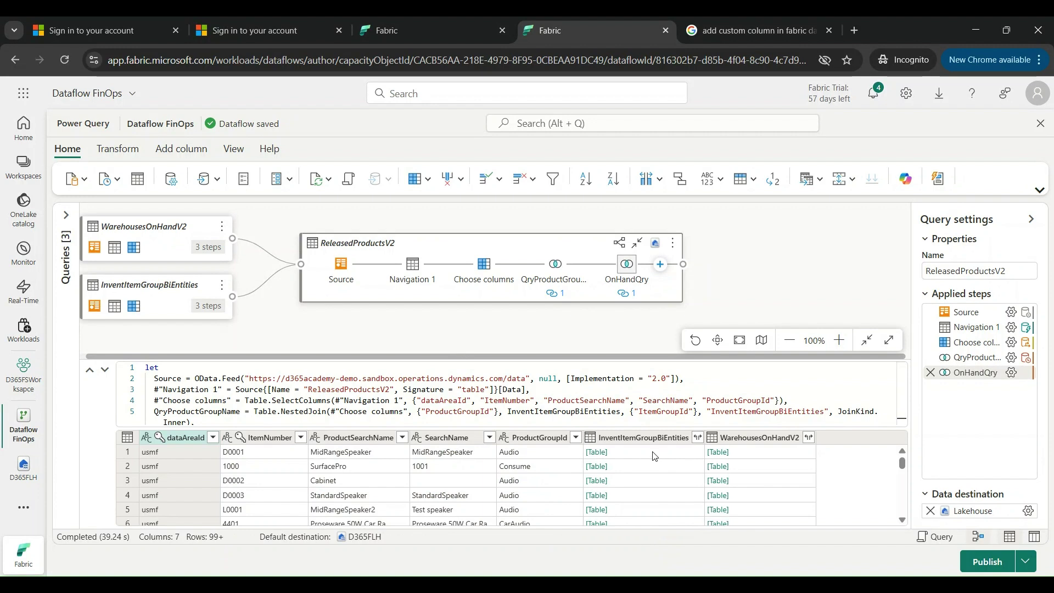
pyautogui.click(698, 437)
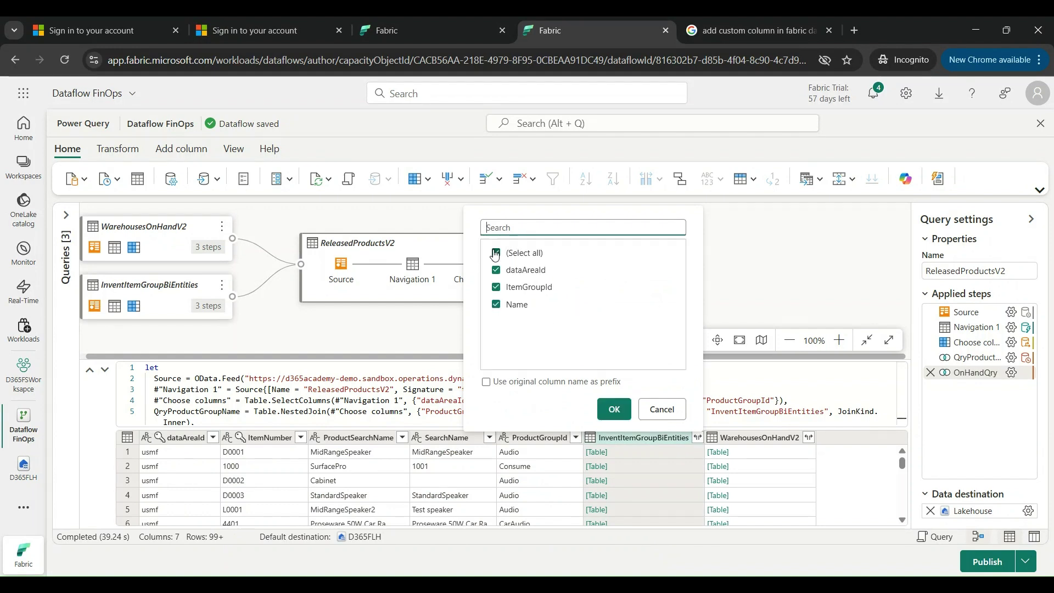
pyautogui.click(495, 253)
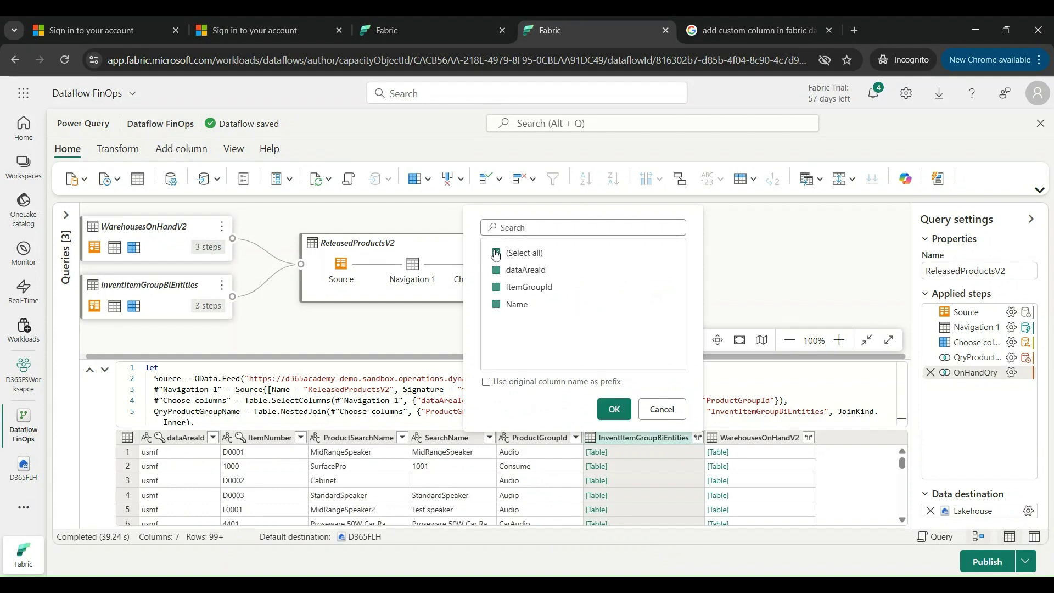
pyautogui.click(497, 306)
pyautogui.click(614, 409)
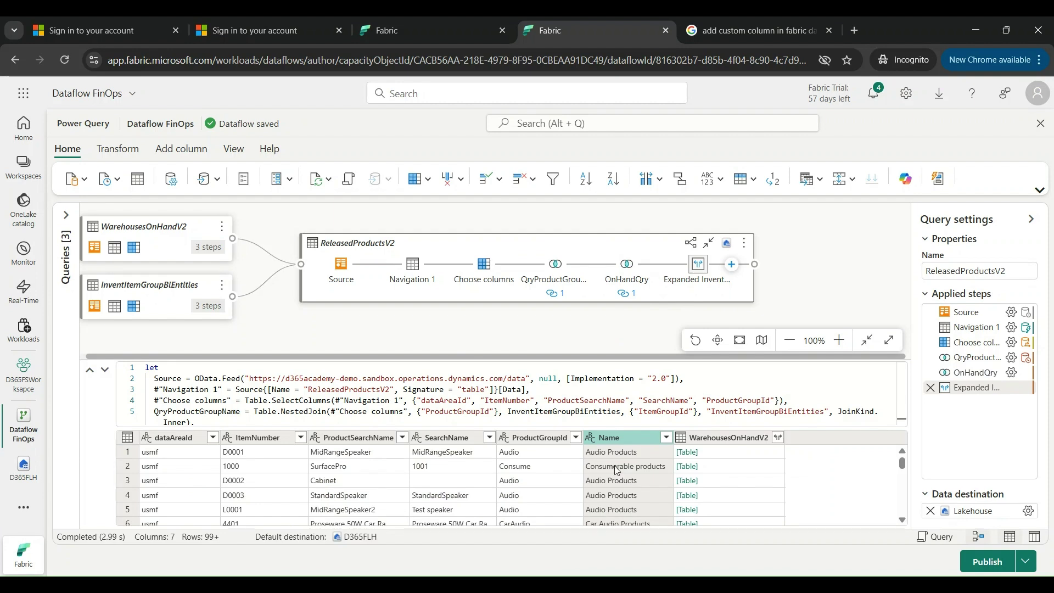
# Expand WarehousesOnHandV2 to only InventorySiteId, InventoryWarehouseId and TotalAvailableQuantity.
pyautogui.click(777, 438)
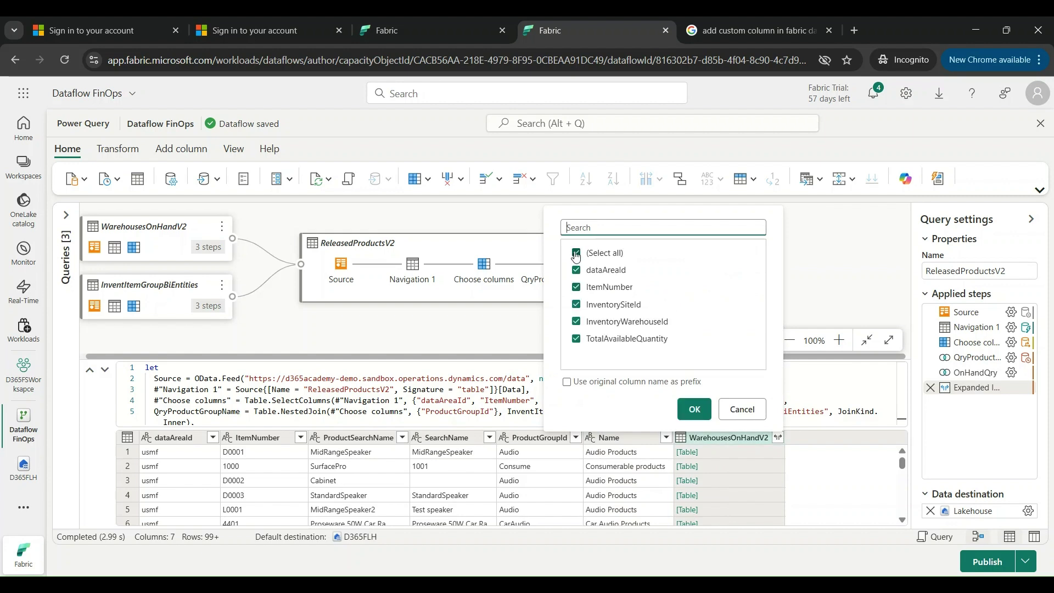
pyautogui.click(576, 253)
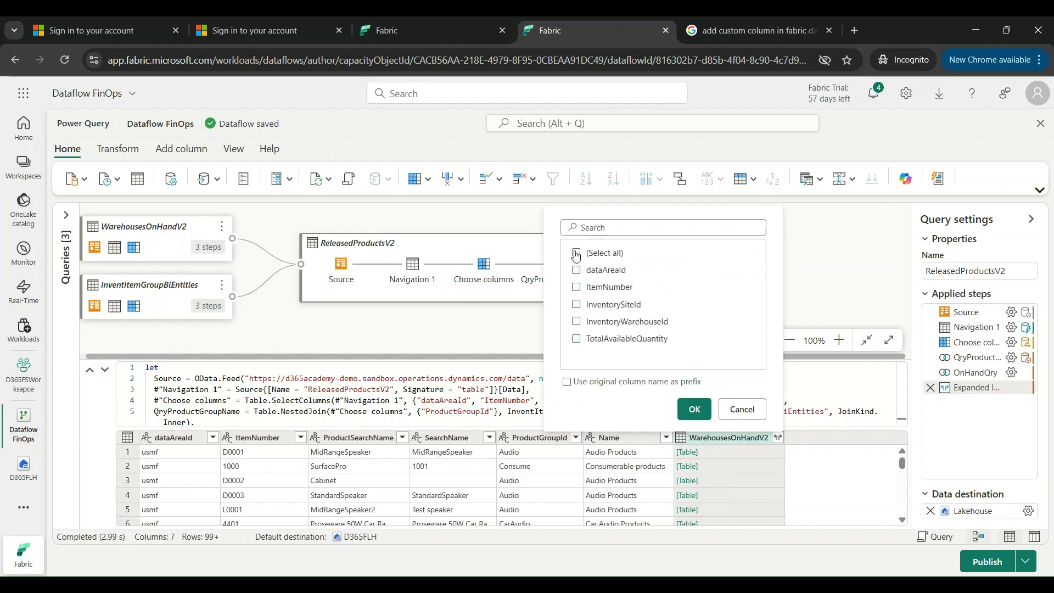
pyautogui.click(577, 305)
pyautogui.click(576, 322)
pyautogui.click(576, 339)
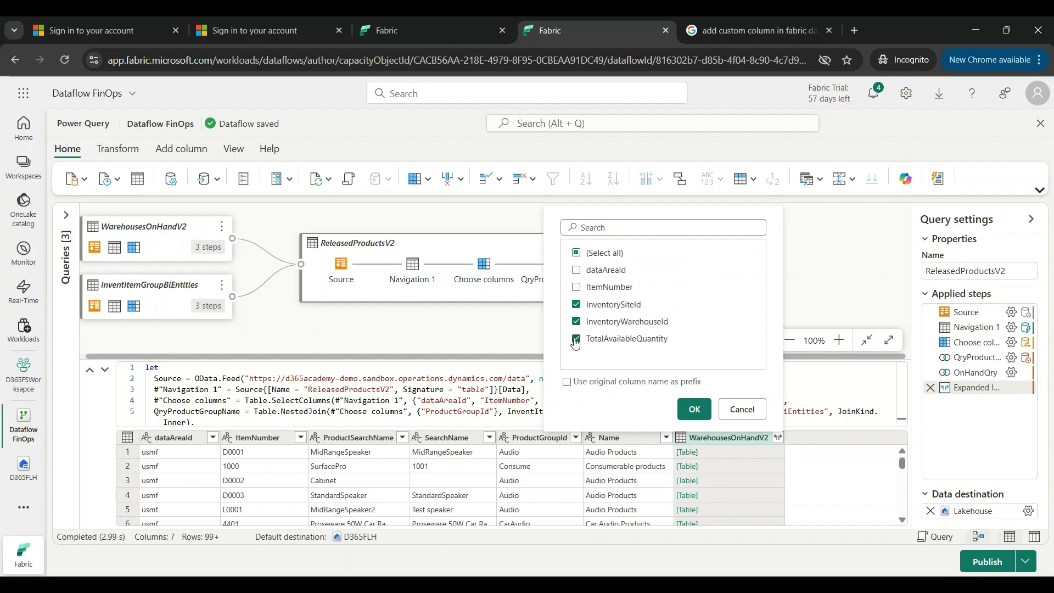
pyautogui.click(698, 416)
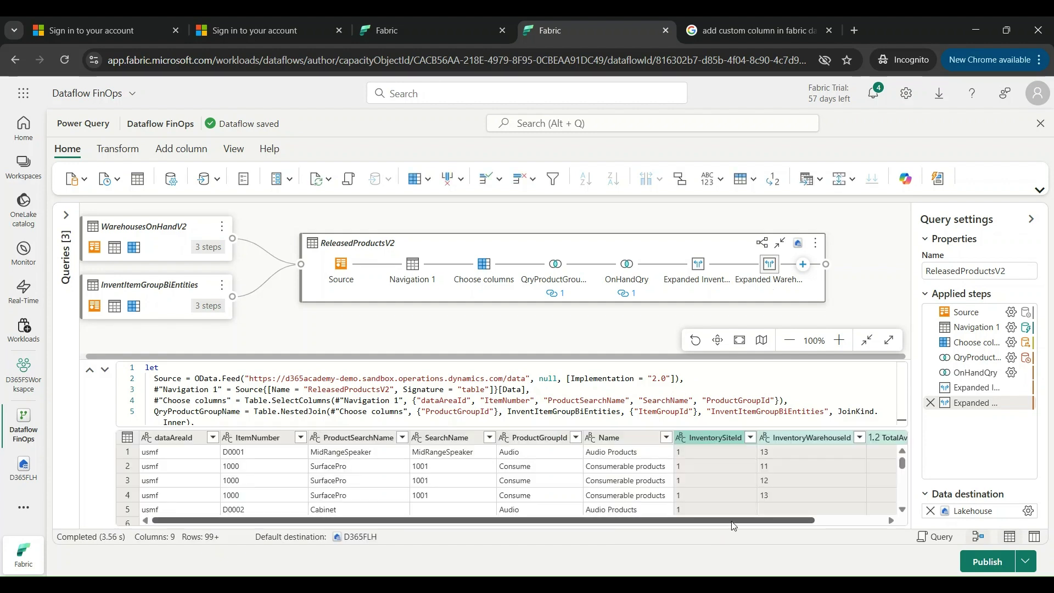
pyautogui.moveTo(734, 526); pyautogui.dragTo(604, 544)
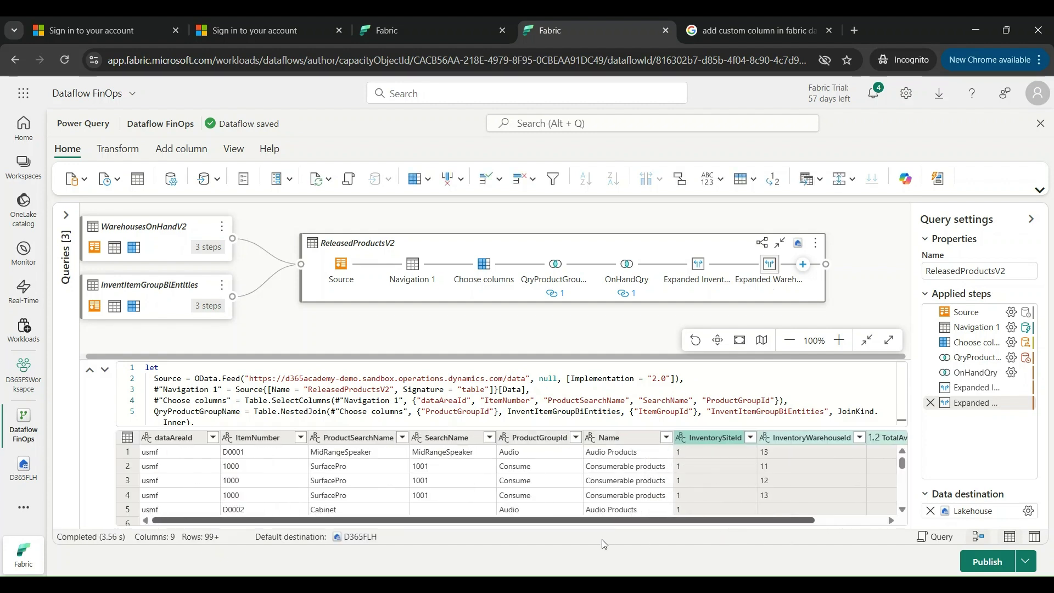